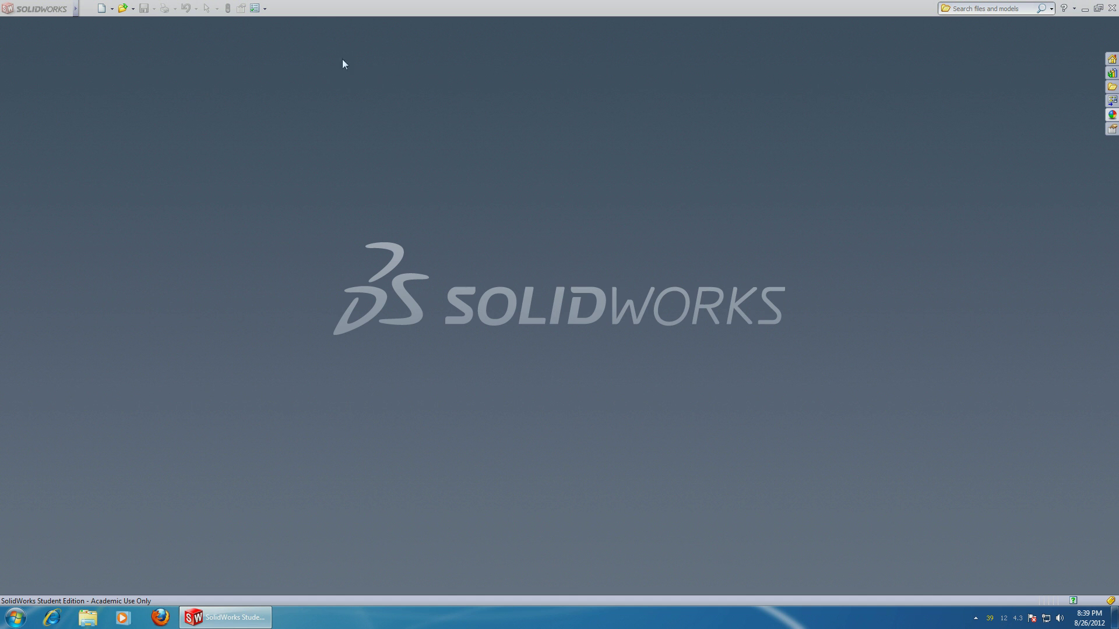
Create a new part document, set its units to MMGS (millimetre, gram, second), and begin a sketch
click(101, 9)
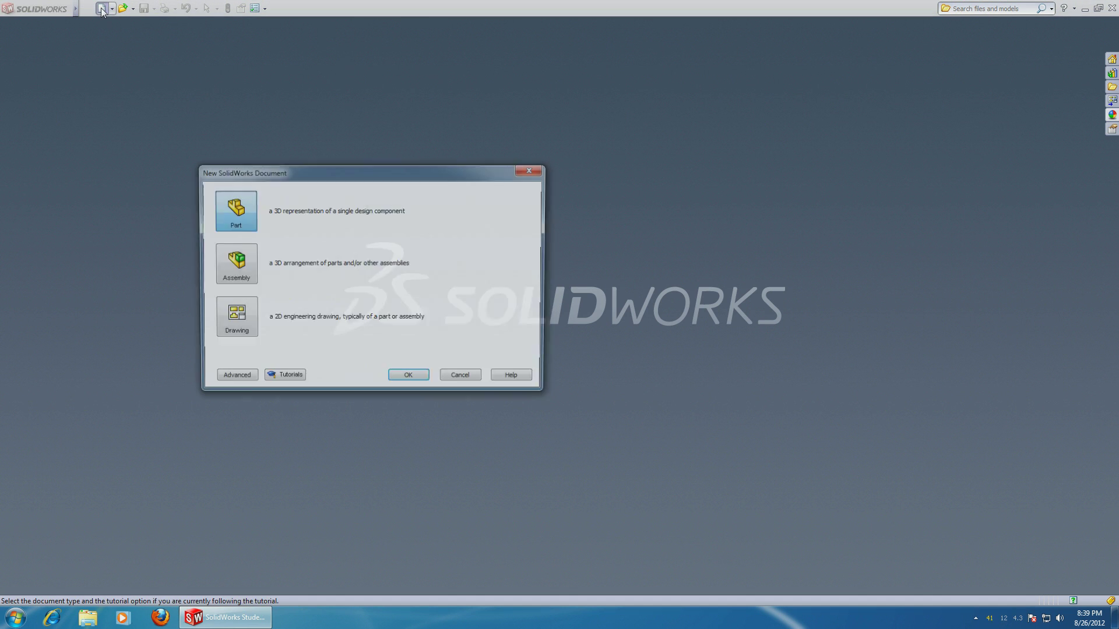
click(402, 376)
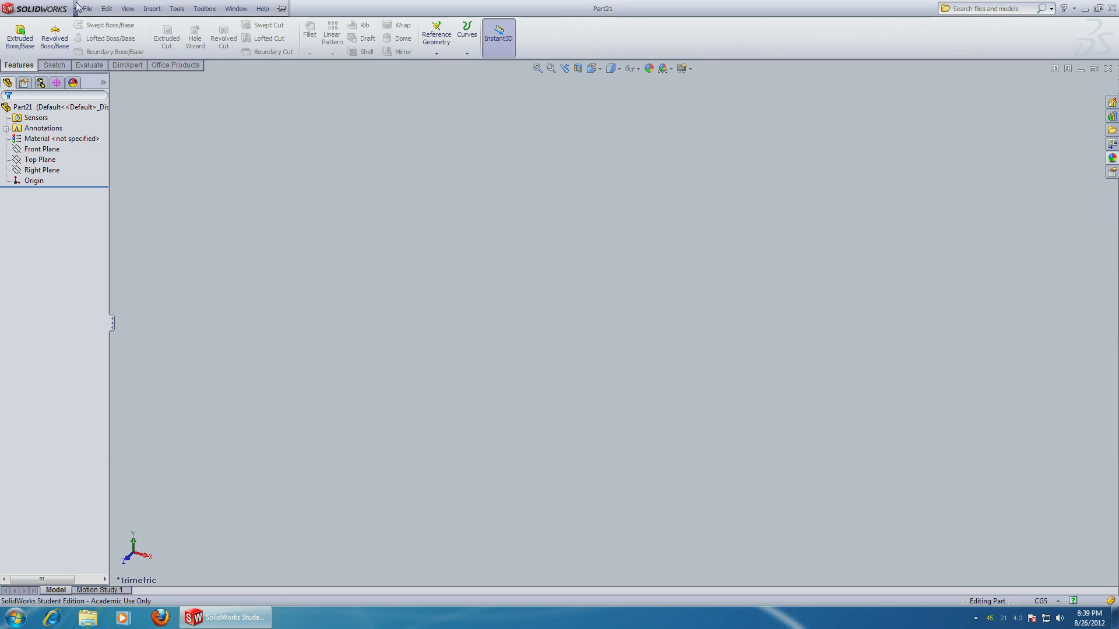
click(152, 9)
mouse_move(181, 10)
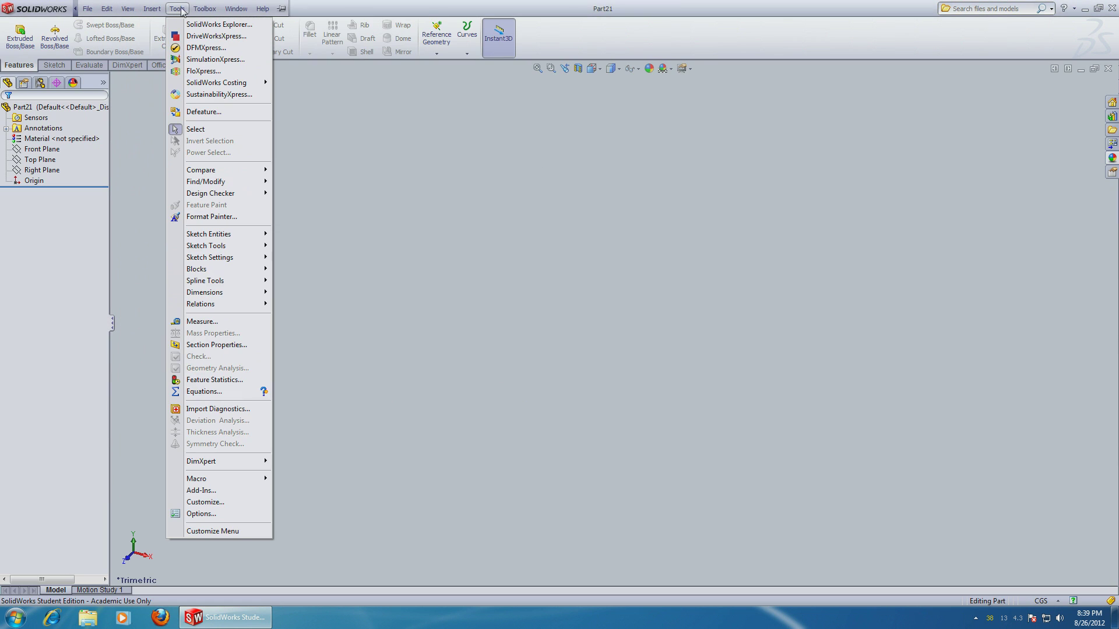
click(205, 514)
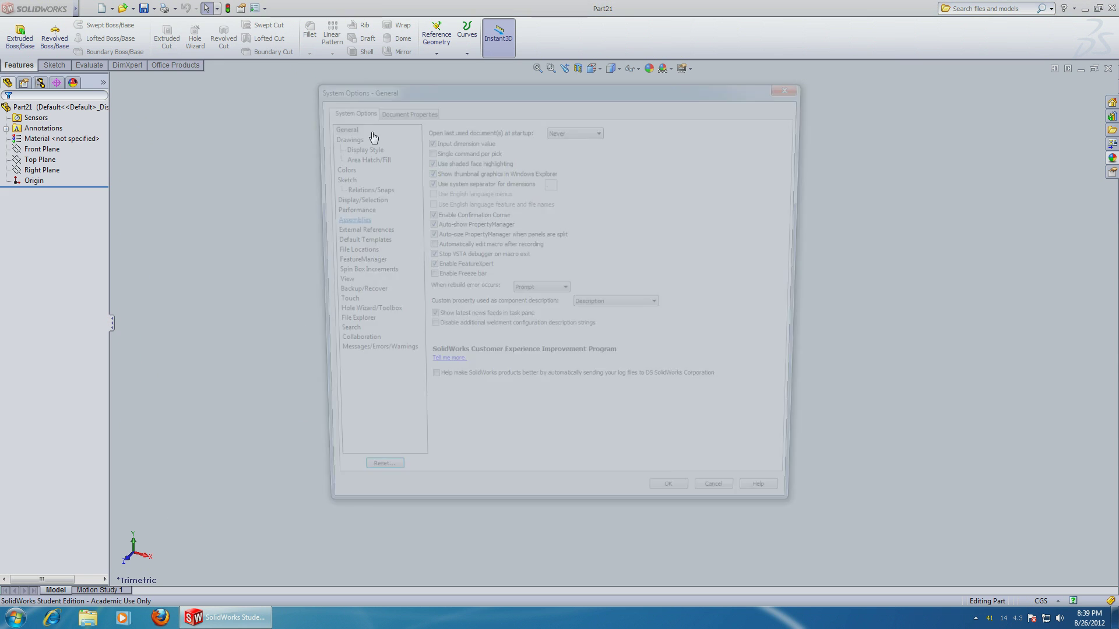
click(384, 111)
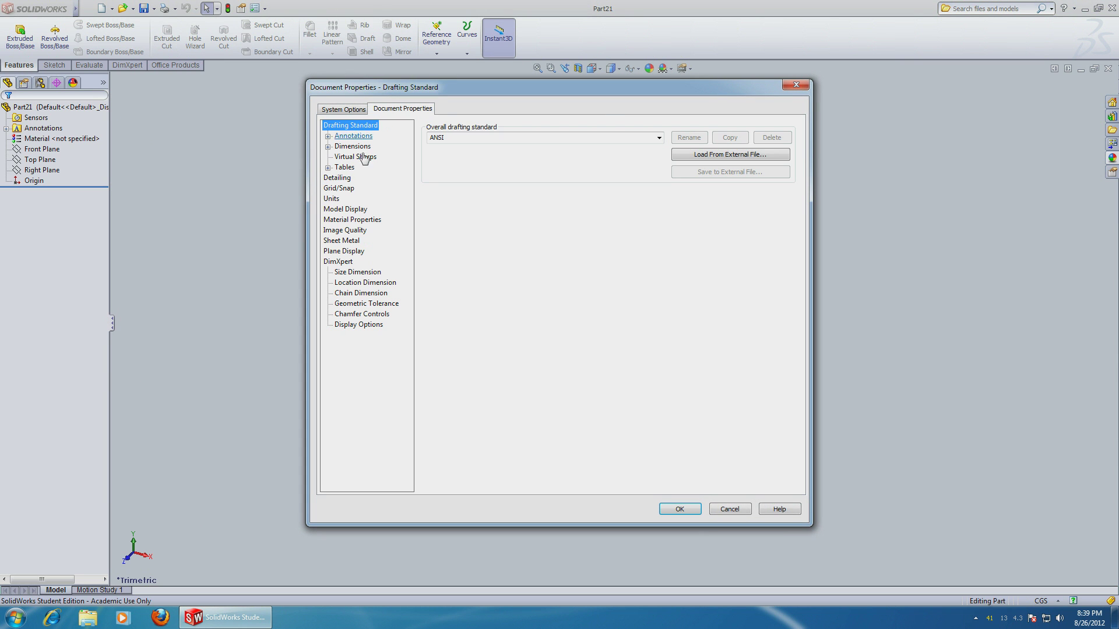
click(332, 200)
click(431, 155)
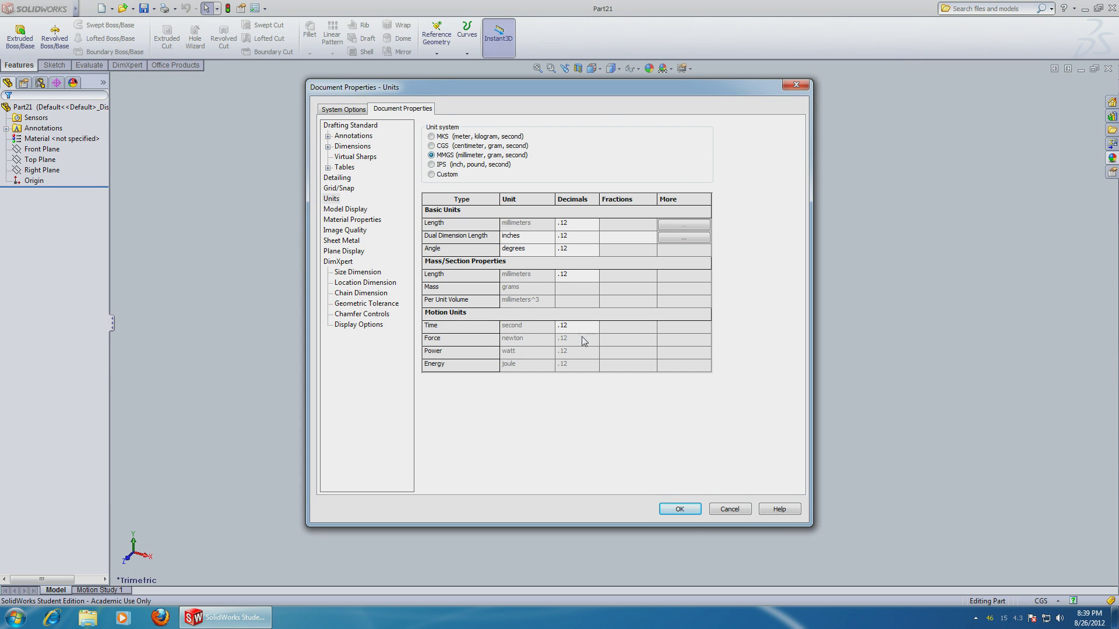
click(680, 510)
click(57, 36)
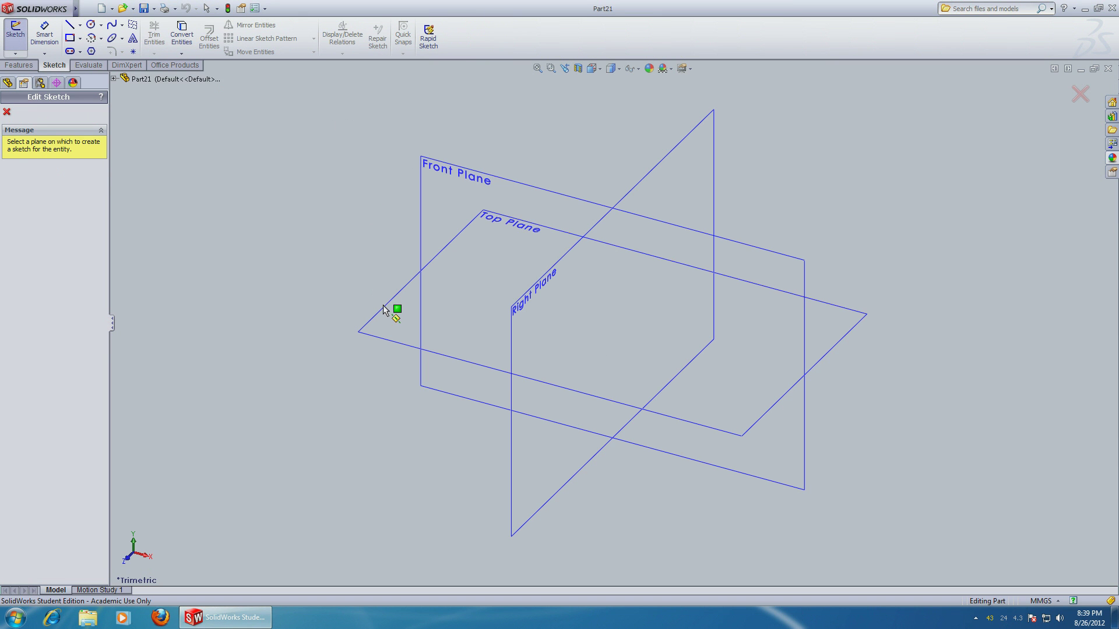
Sketch a six-sided polygon of size 14 centred on the origin on the Top Plane
click(385, 310)
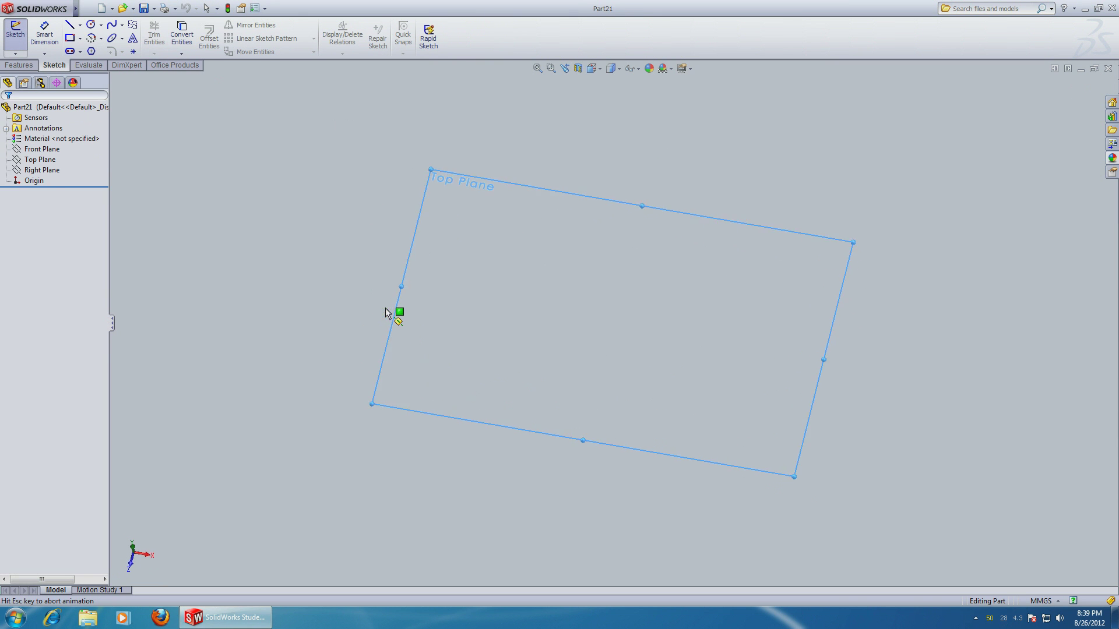
click(92, 52)
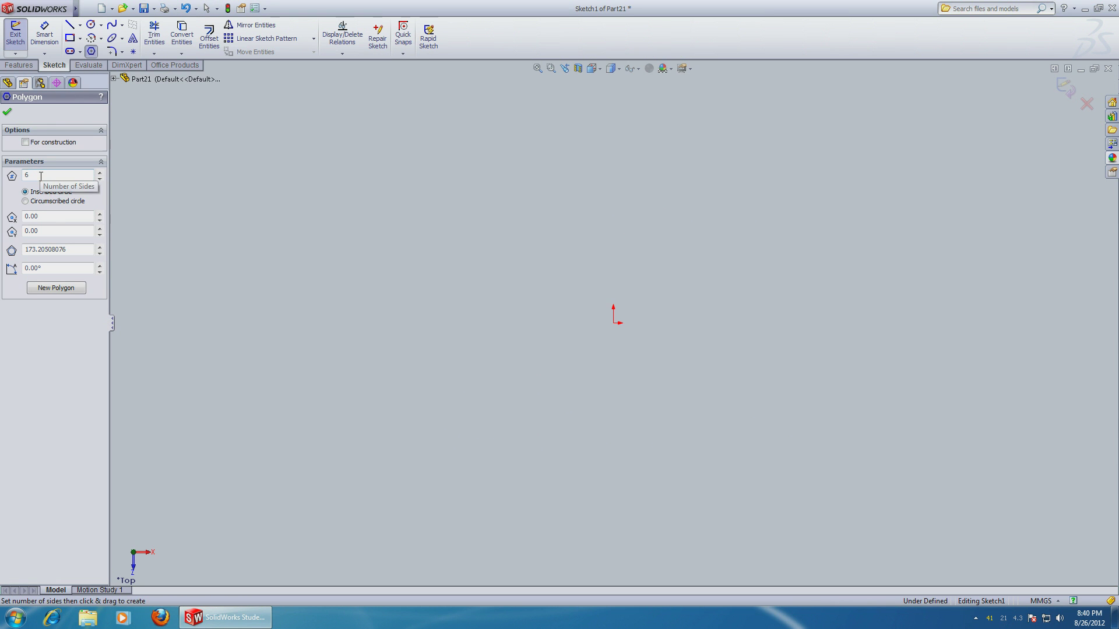
drag(613, 323, 613, 135)
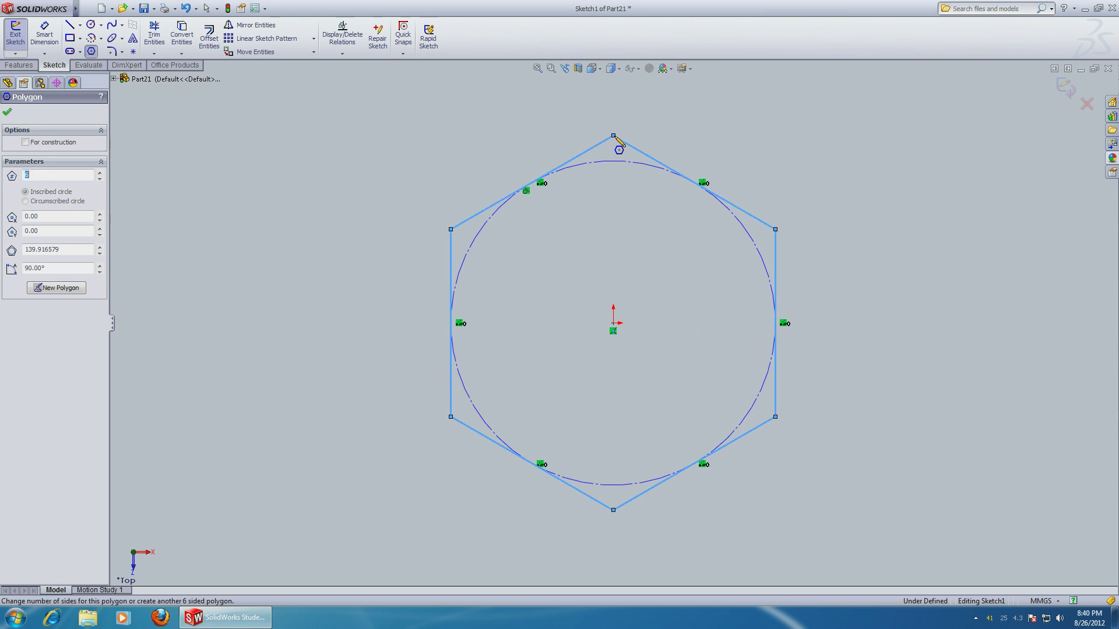
click(78, 251)
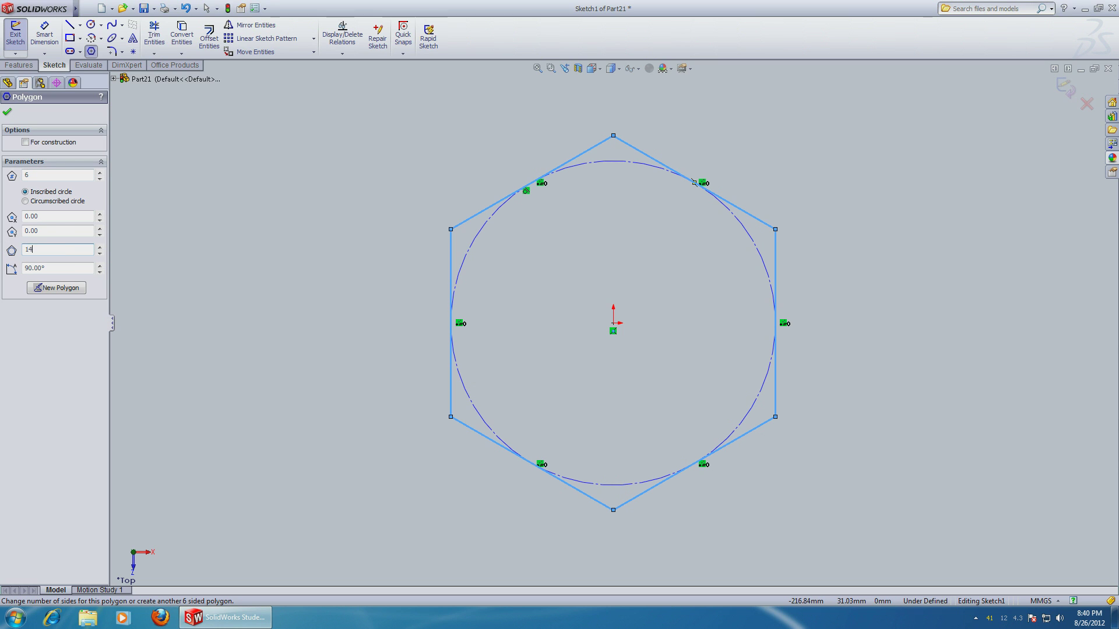
click(8, 113)
Extrude the hexagon sketch 10 mm into a solid block
scroll(623, 325, down, 5)
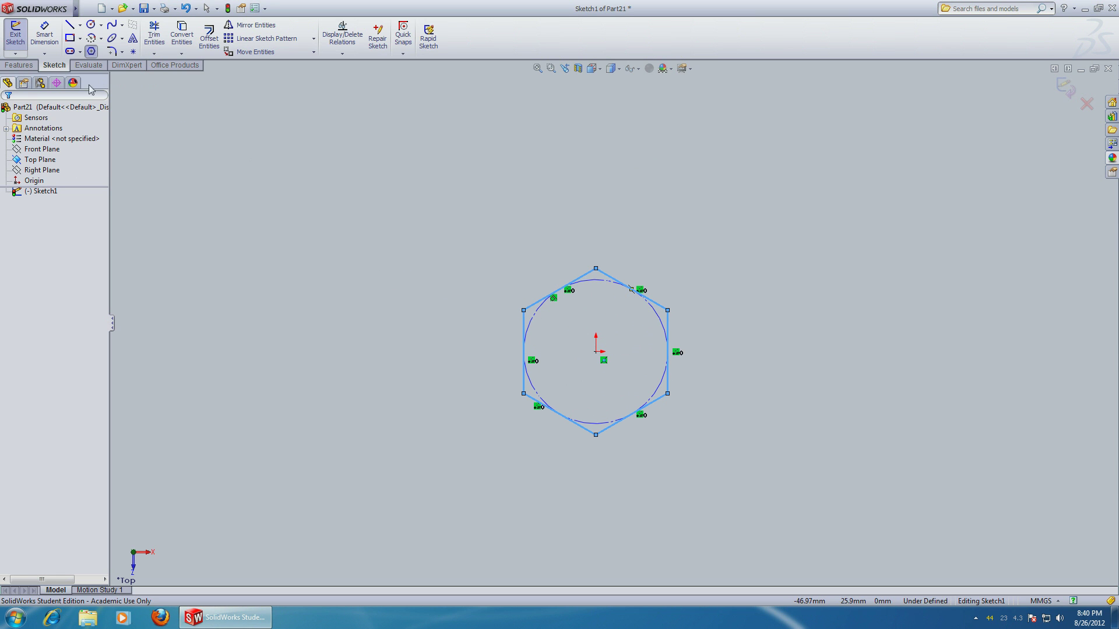
click(17, 65)
click(20, 36)
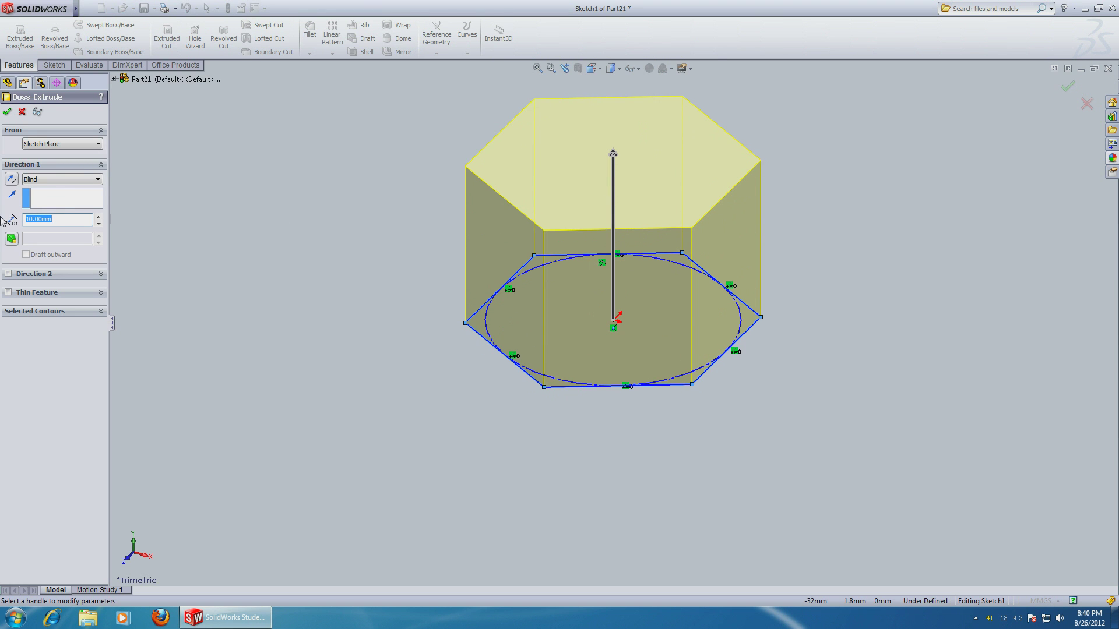
click(8, 112)
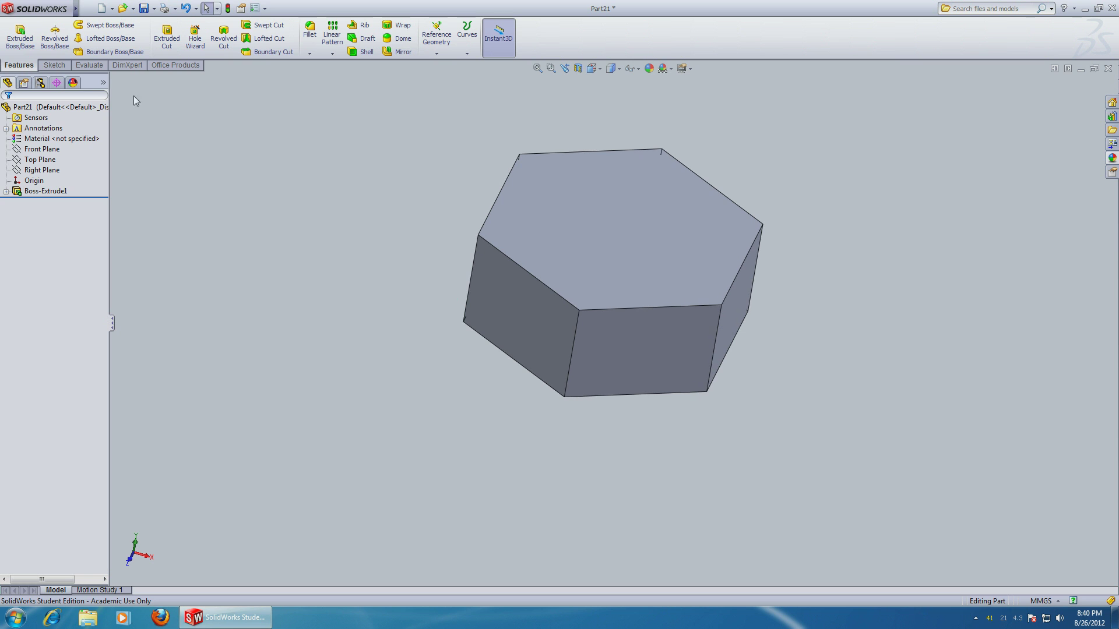
Cut away the top face outside a radius-7 circle with a flipped 60° drafted cut
click(53, 66)
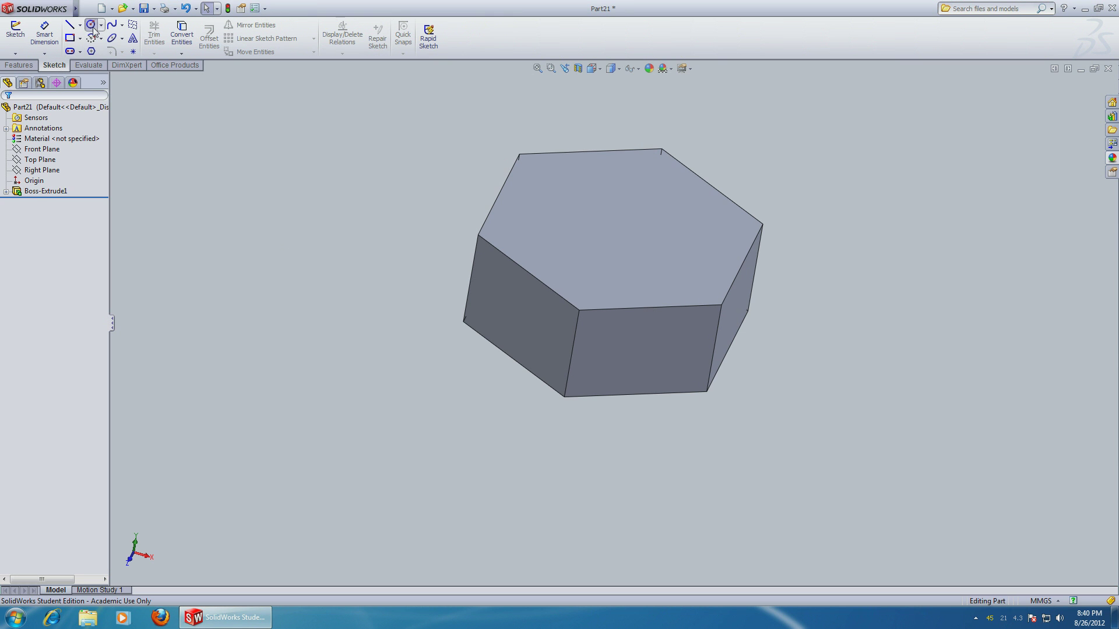
click(90, 24)
click(625, 230)
click(623, 228)
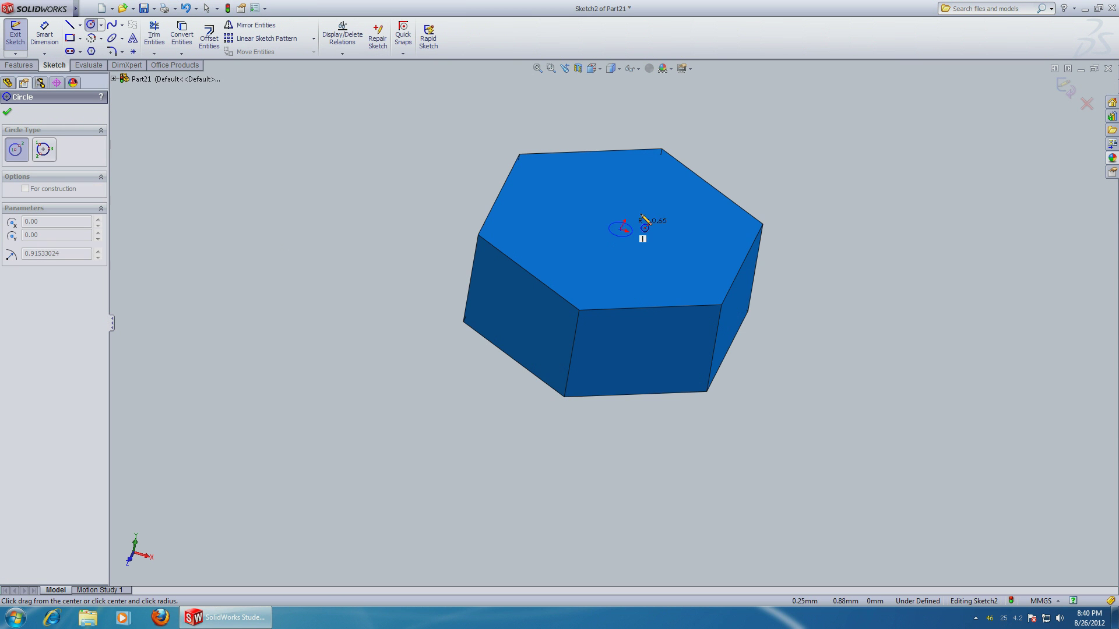
click(727, 199)
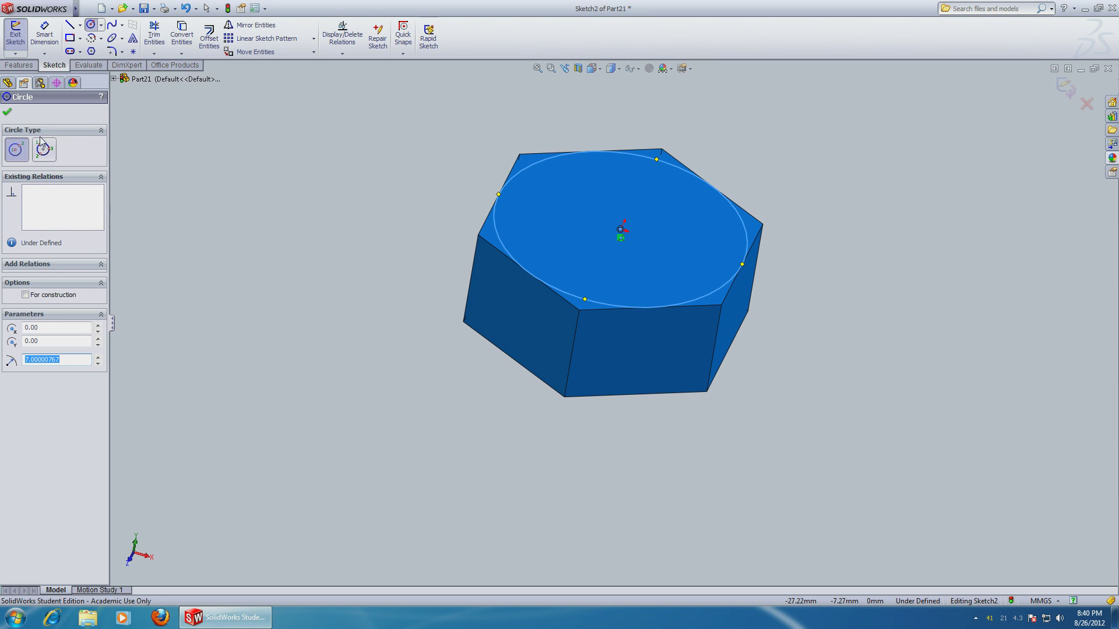
click(28, 67)
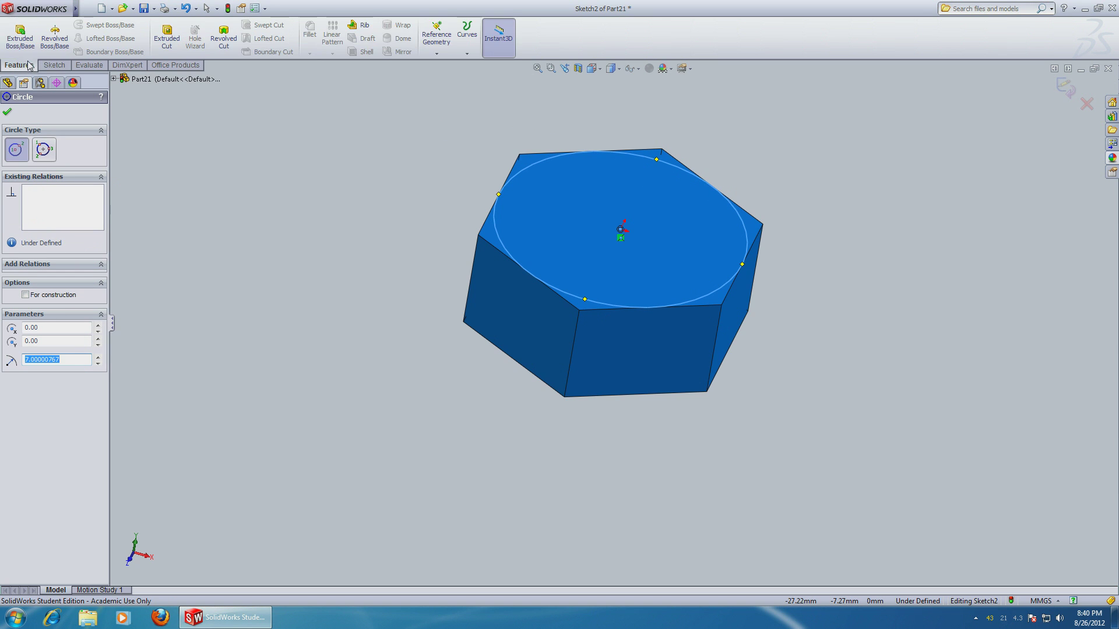
click(166, 39)
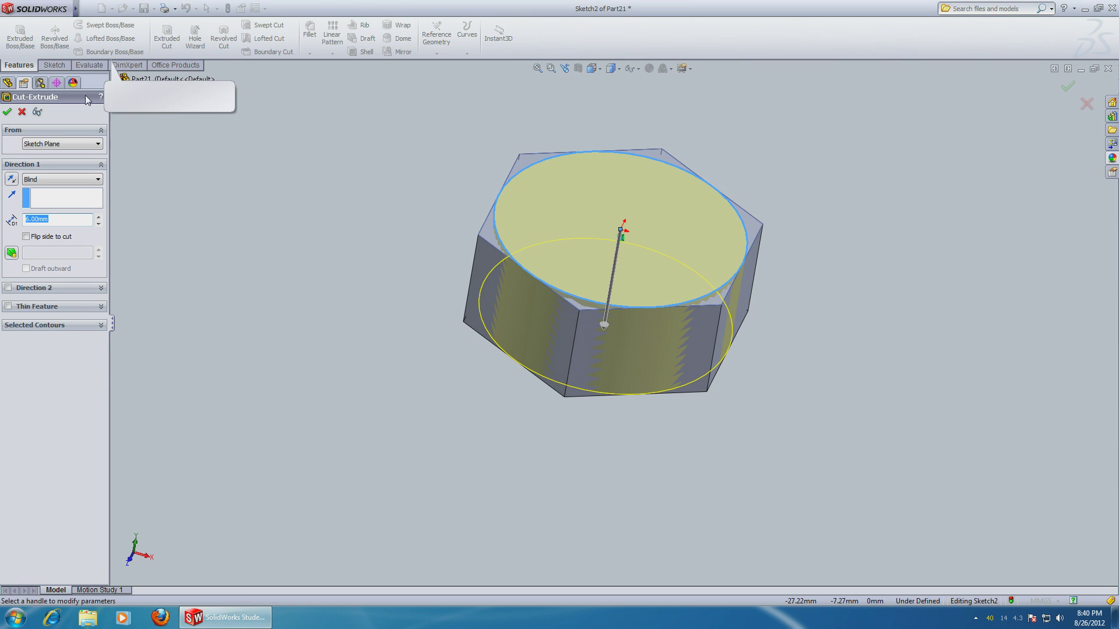
click(27, 237)
click(13, 254)
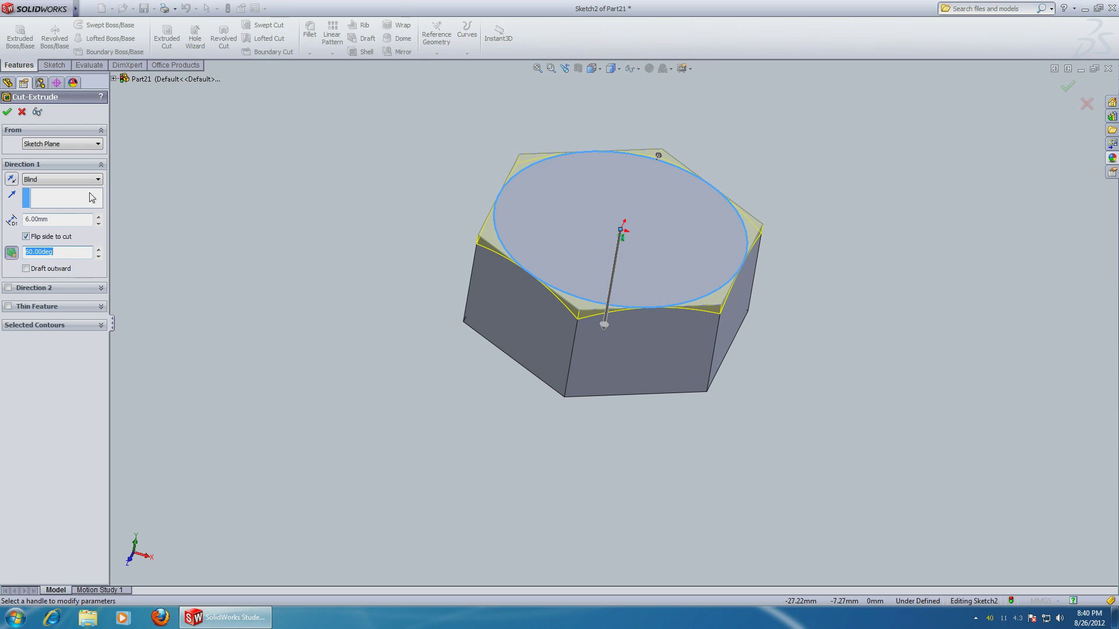
click(7, 113)
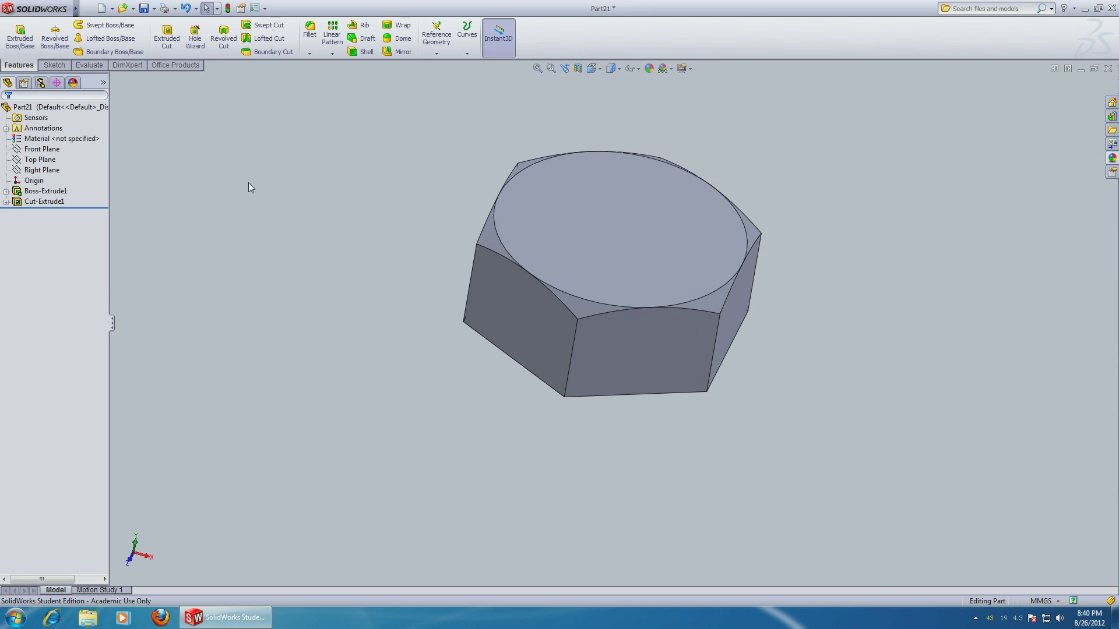
middle_drag(345, 209, 554, 120)
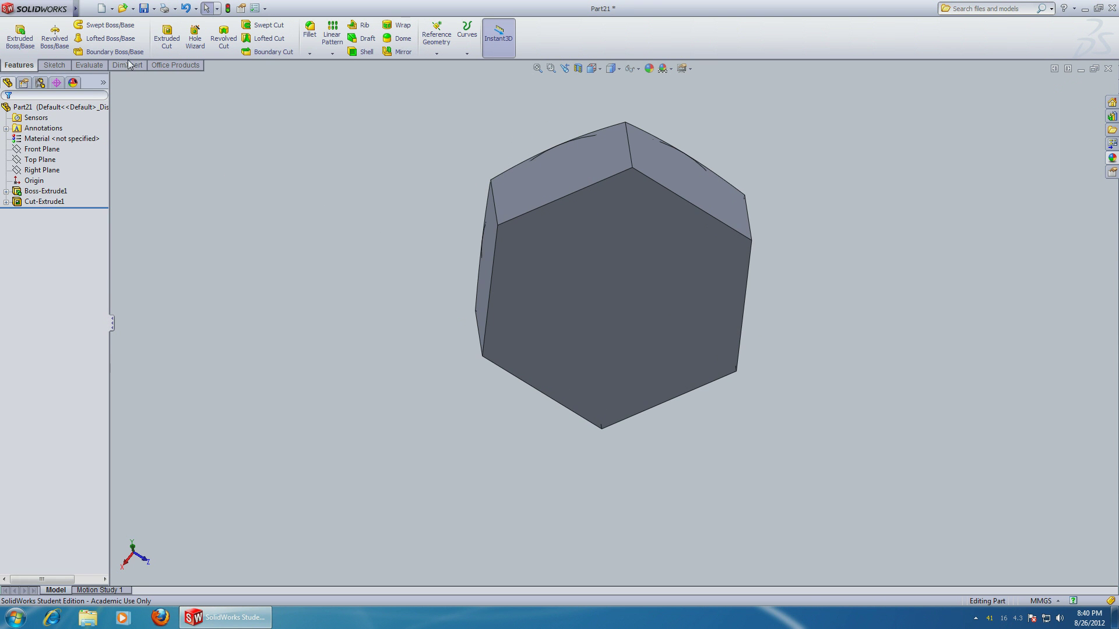
Repeat the flipped 60° drafted cut outside a radius-7 circle on the bottom face
click(62, 67)
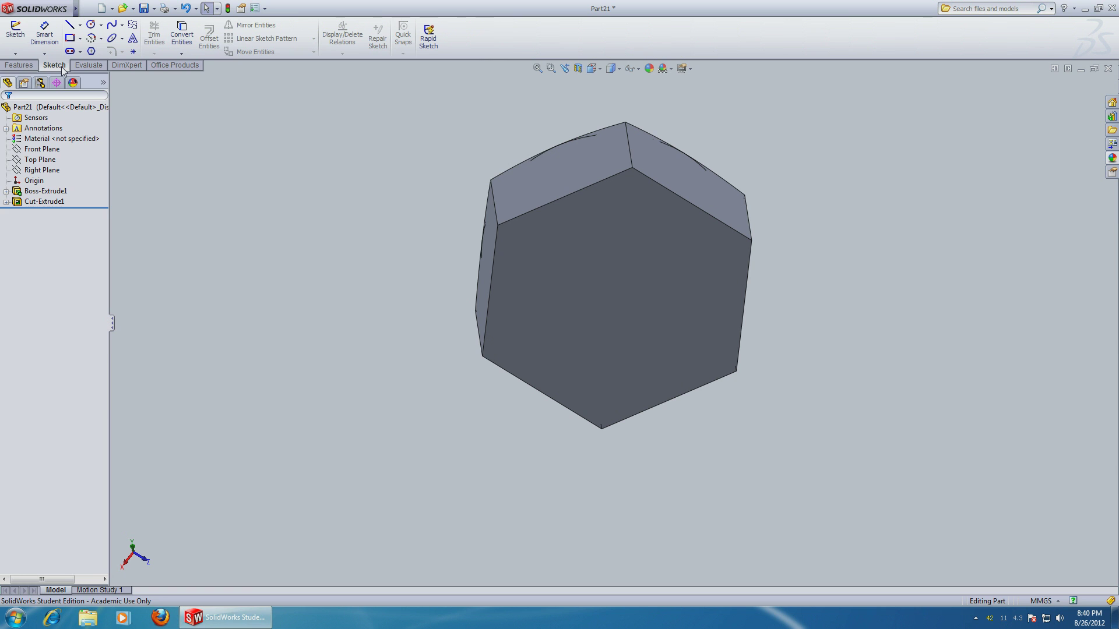
click(91, 25)
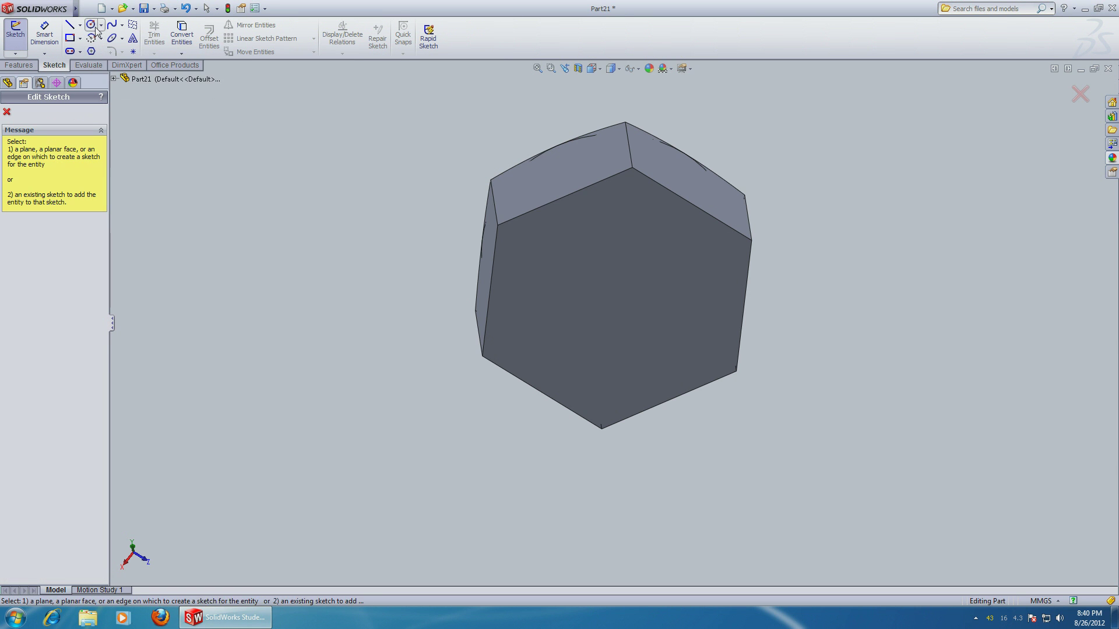
click(612, 295)
click(617, 299)
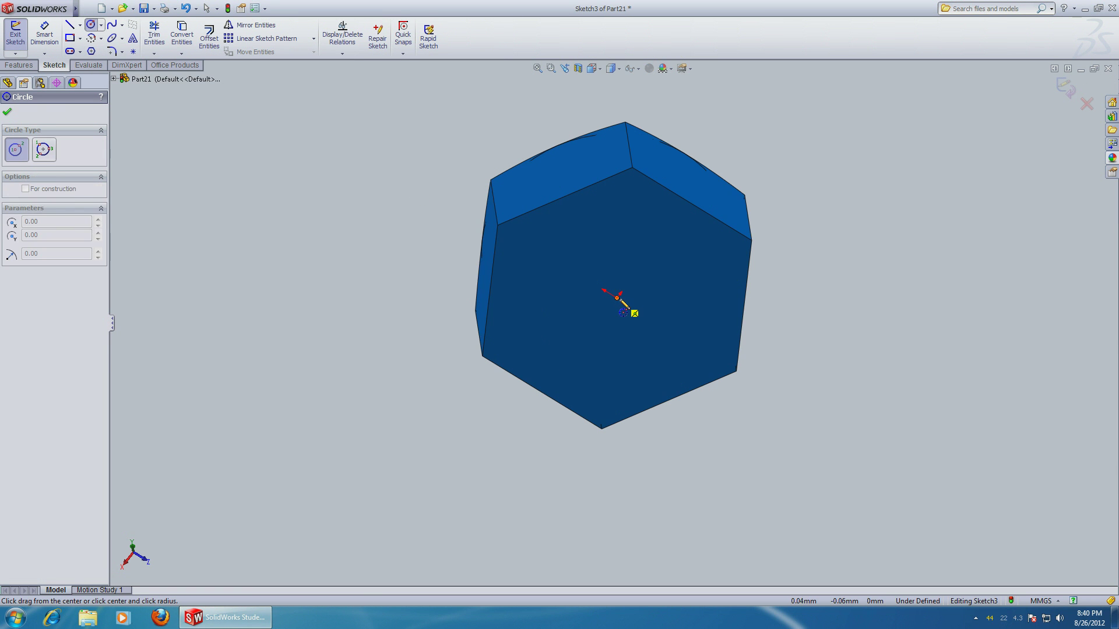
click(702, 213)
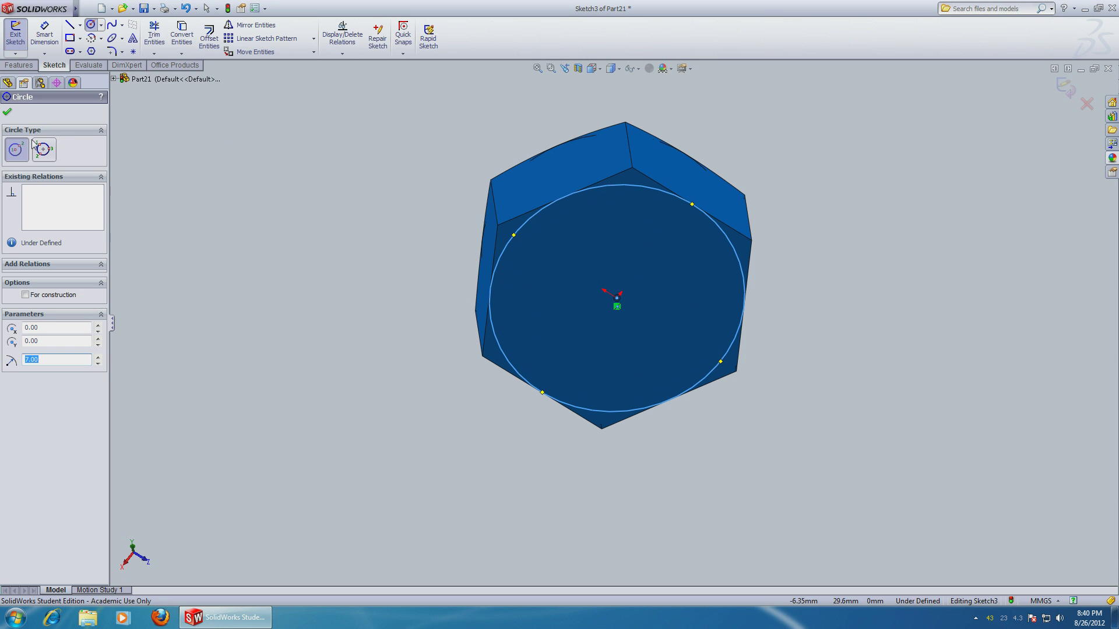
click(8, 115)
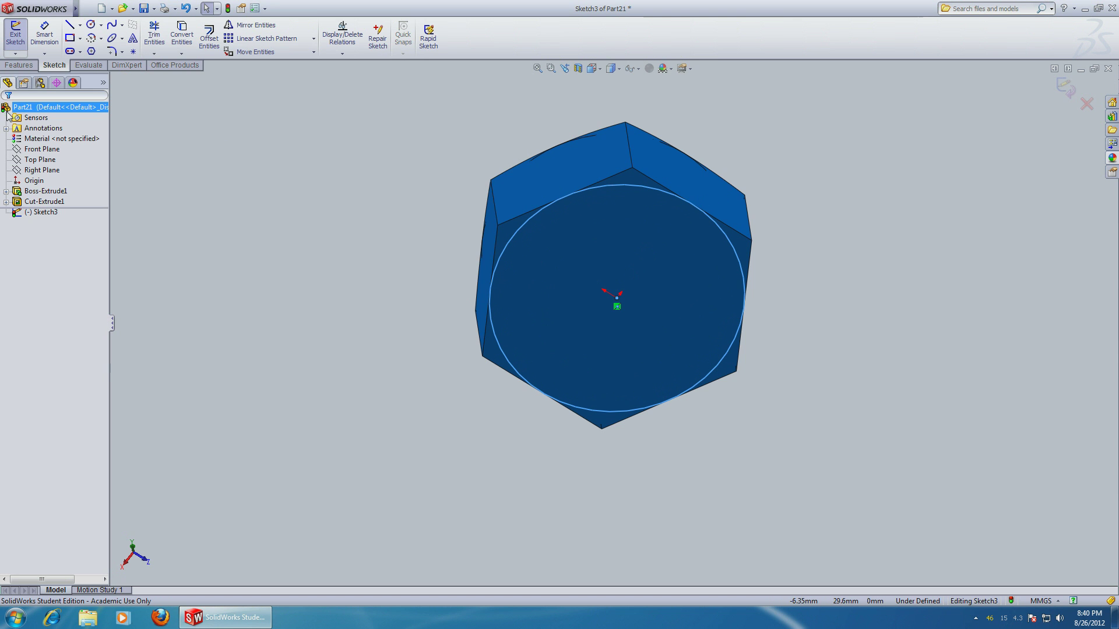
click(19, 64)
click(174, 41)
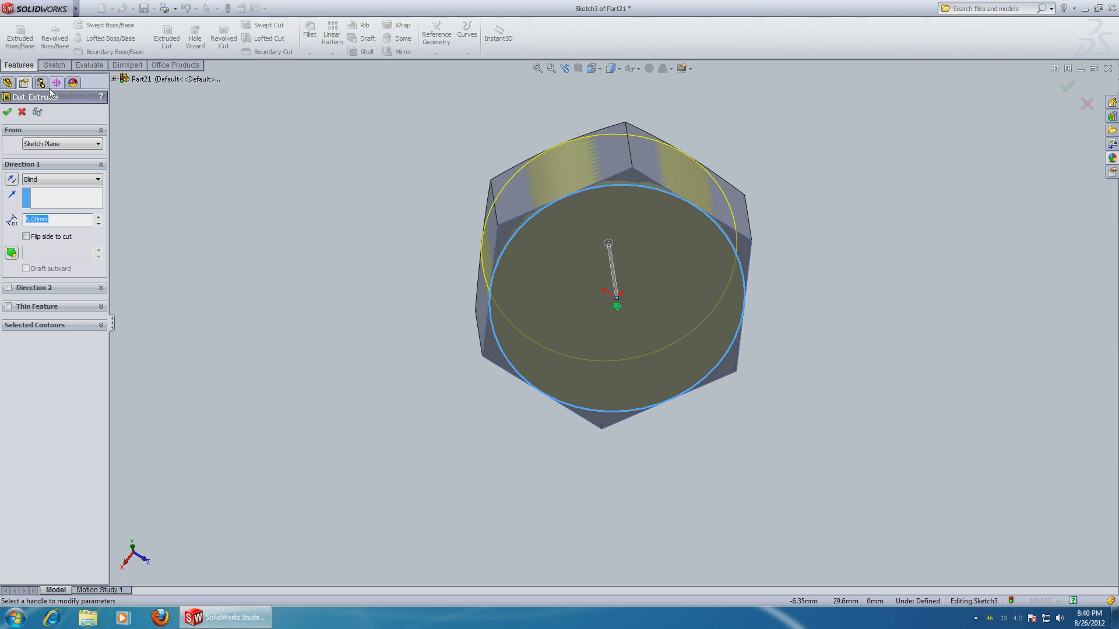
click(26, 236)
click(11, 252)
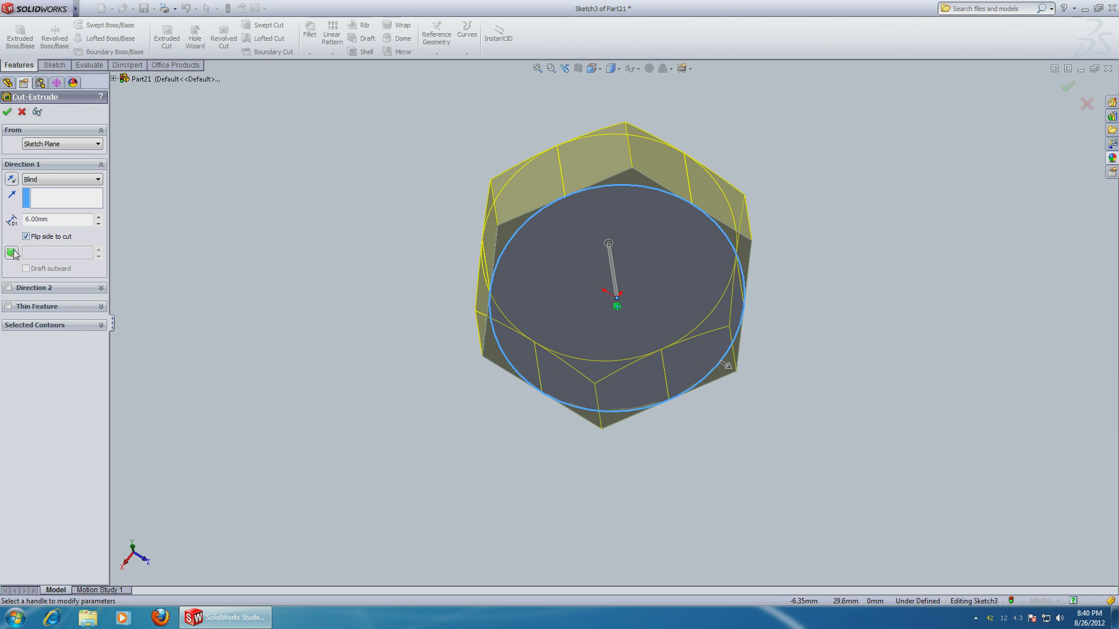
click(9, 115)
mouse_move(305, 210)
middle_down()
mouse_move(520, 356)
mouse_move(755, 195)
mouse_move(751, 145)
mouse_move(527, 312)
middle_up()
Sketch a radius-4 circle centred on the origin on the nut's top face
click(55, 65)
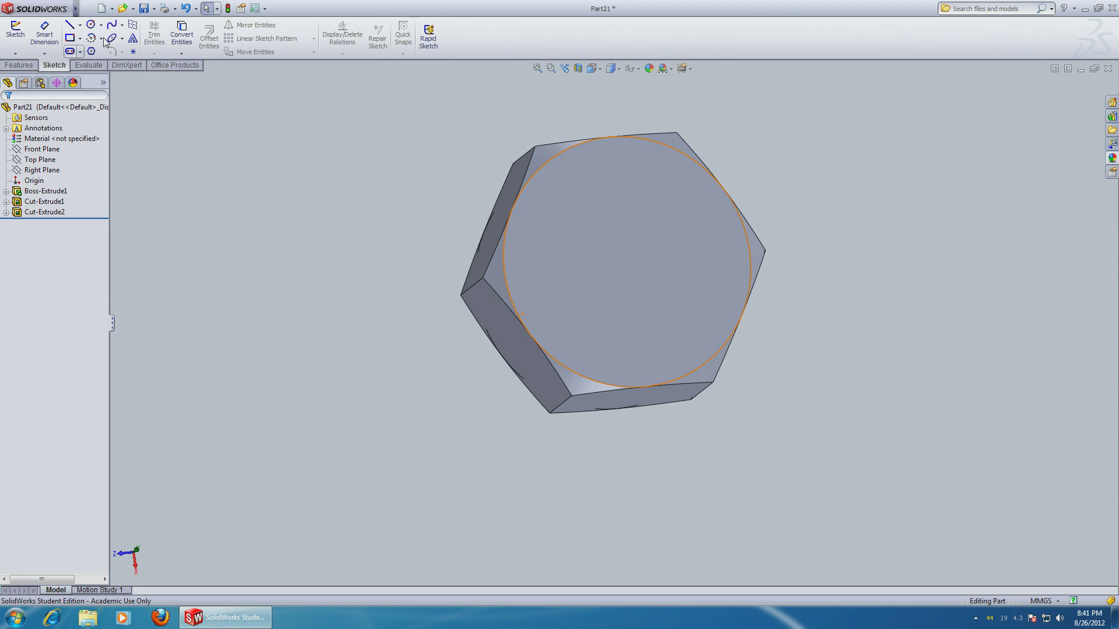
click(90, 25)
click(651, 248)
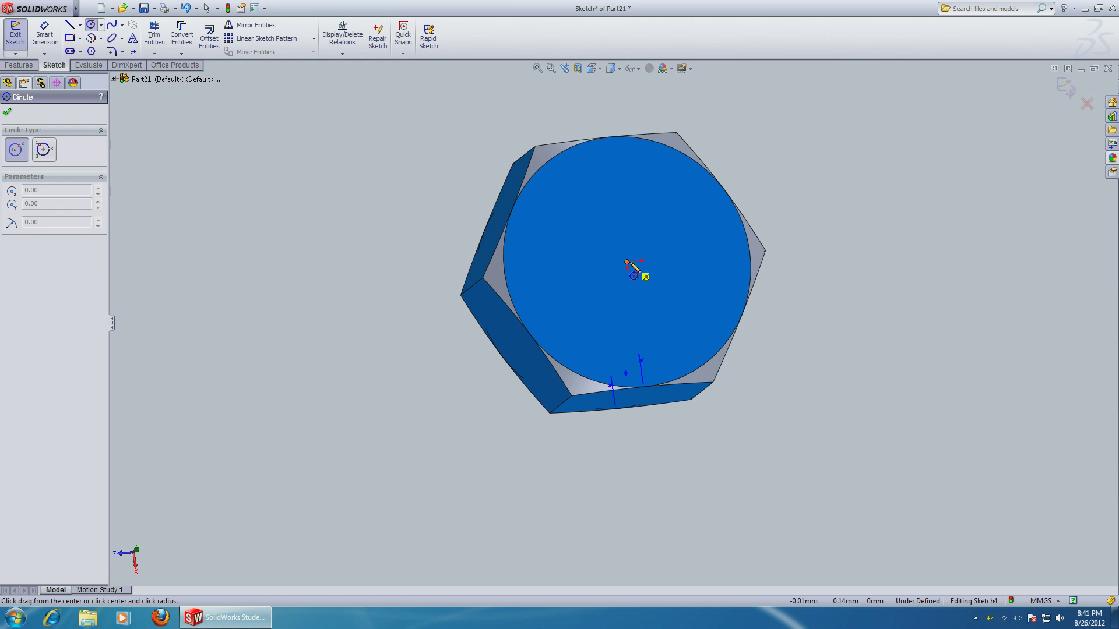
click(626, 261)
click(657, 195)
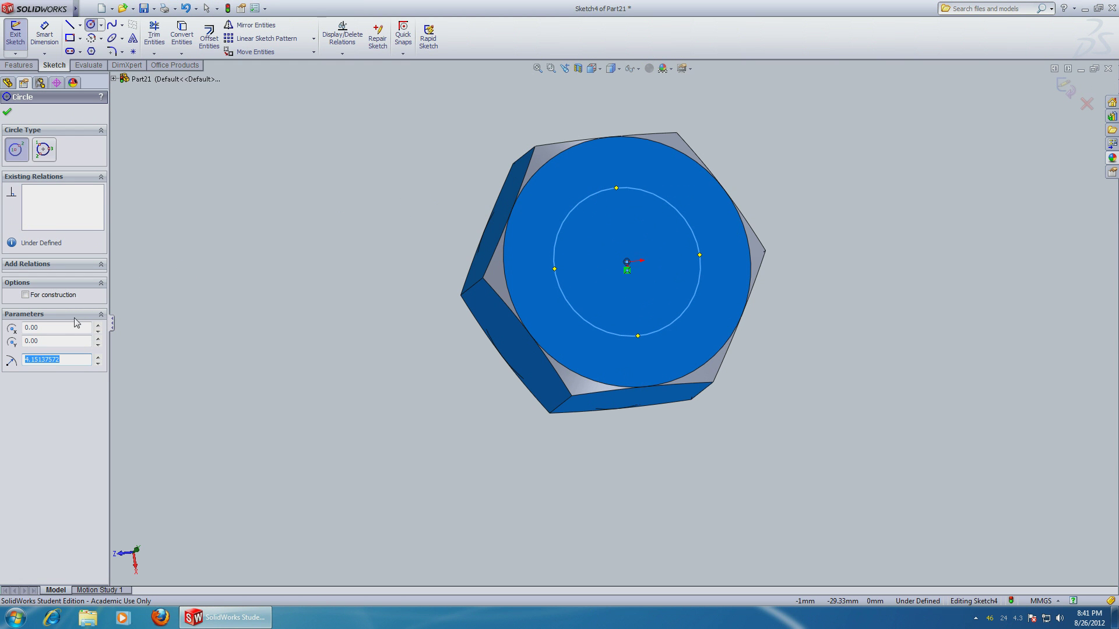
click(7, 114)
Extrude-cut the circle through the nut as Cut-Extrude3
click(19, 65)
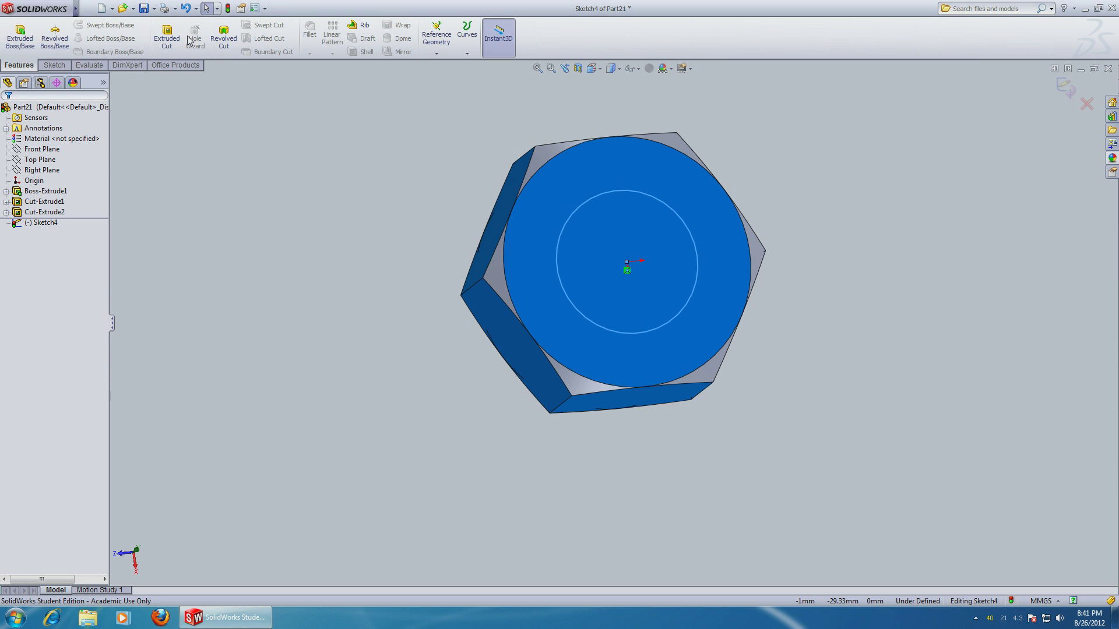
click(168, 36)
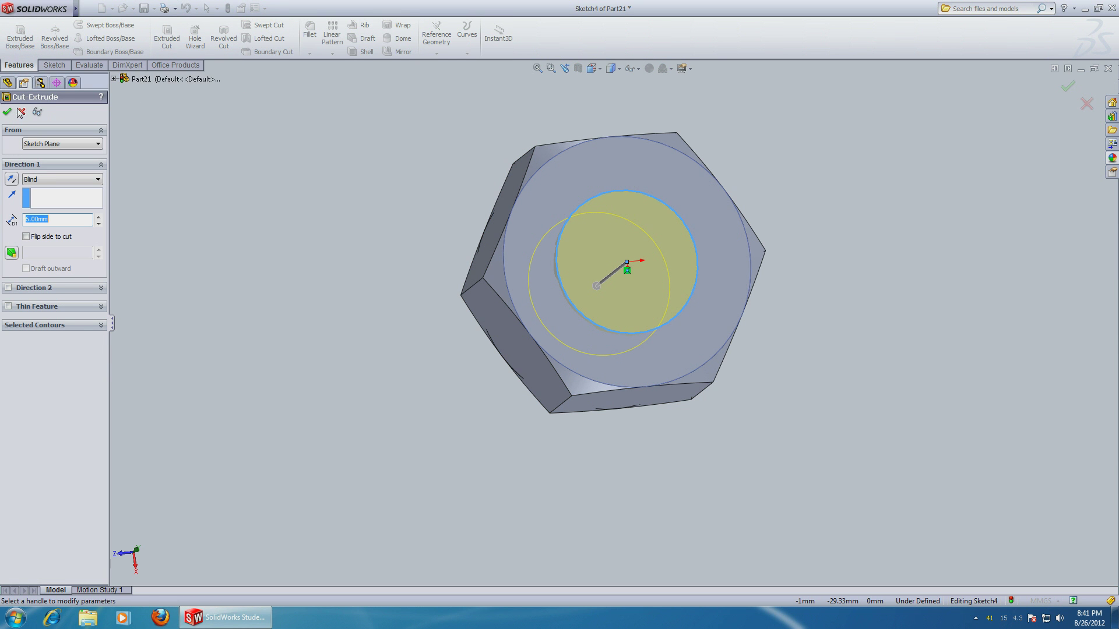
click(8, 111)
middle_drag(373, 228, 350, 260)
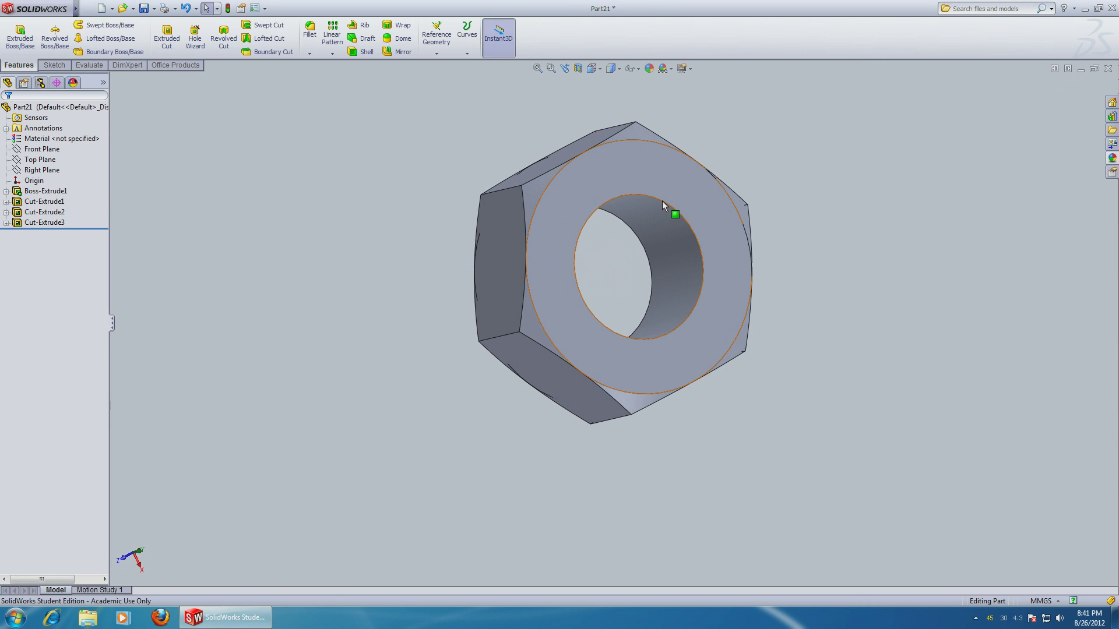
click(55, 64)
Chamfer both circular edges of the central hole by 0.30 mm at 45°
click(20, 66)
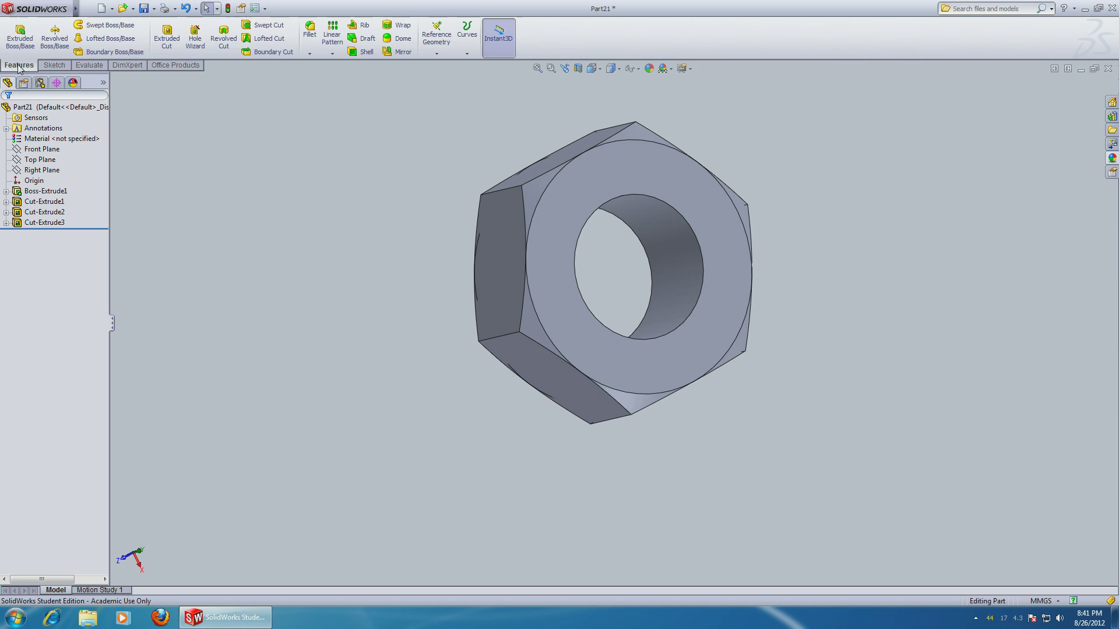
click(309, 54)
click(335, 76)
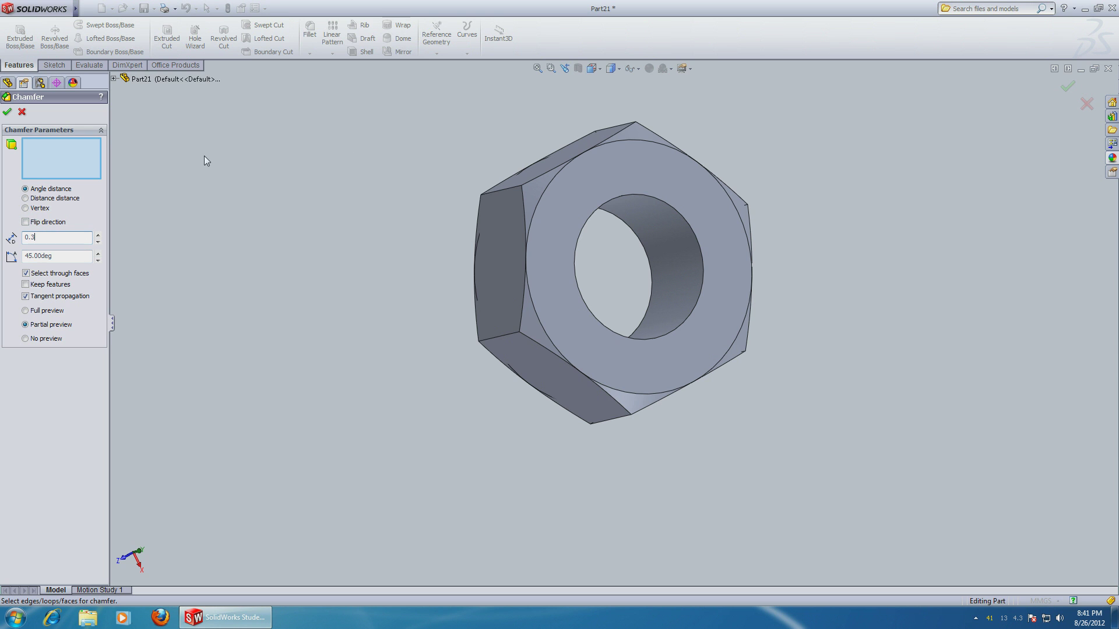
click(670, 208)
middle_drag(394, 215, 560, 307)
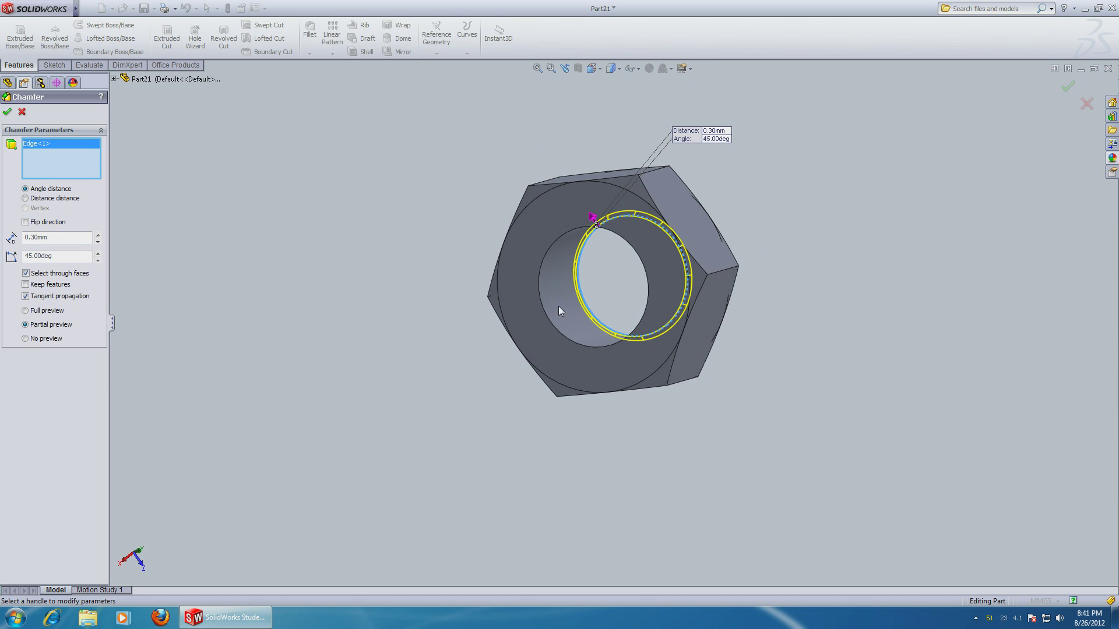
click(543, 306)
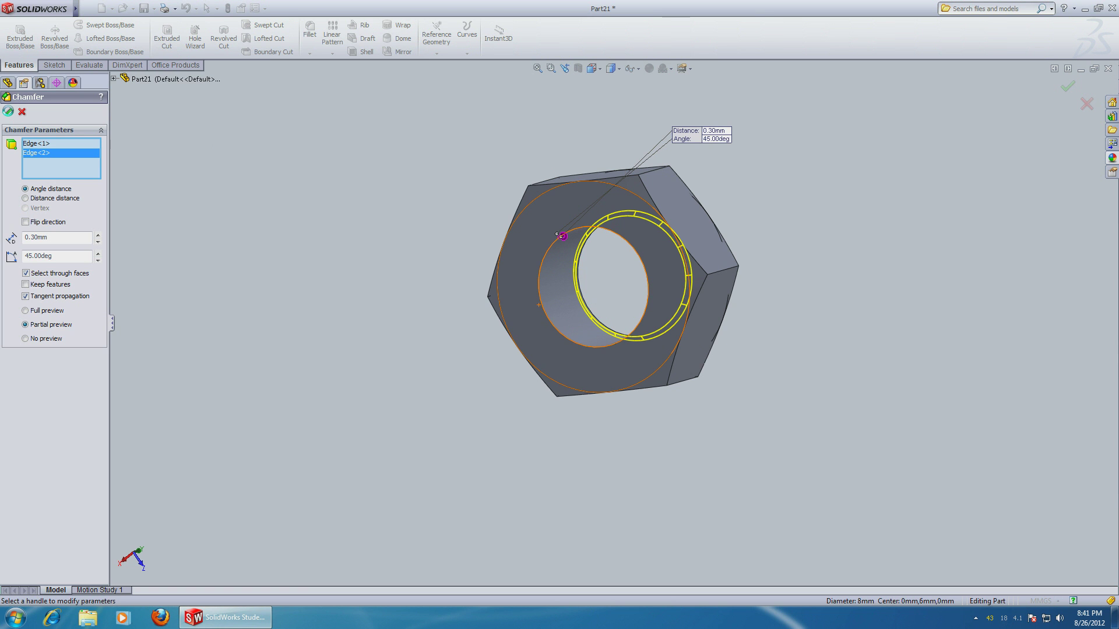
key(Return)
middle_drag(244, 183, 728, 143)
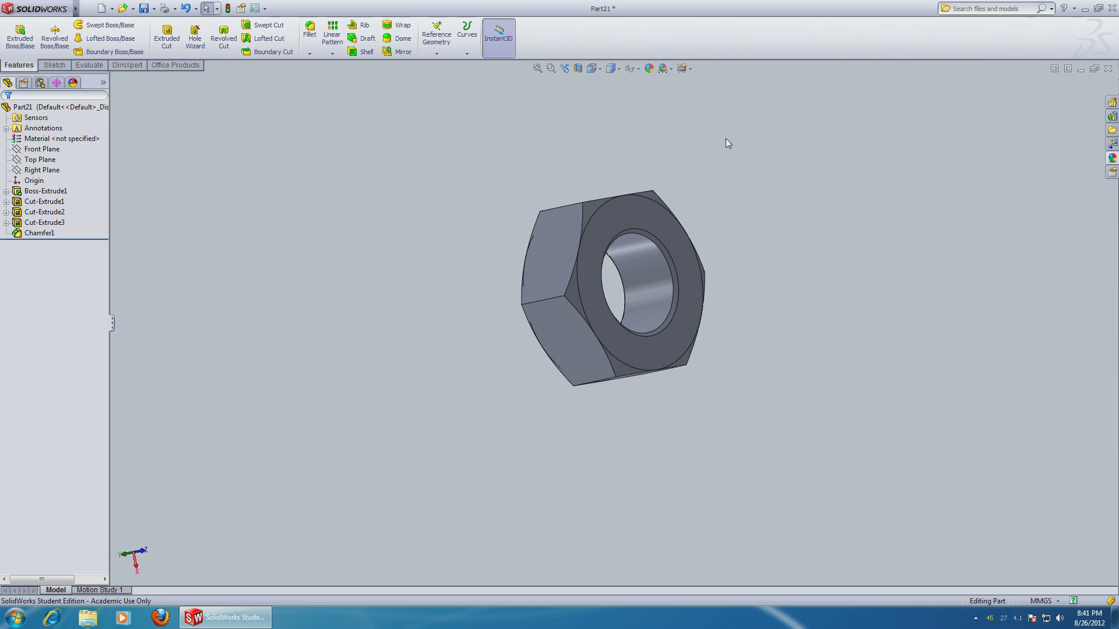
In a new 3D sketch, draw a construction line from the origin along the hole's axis
click(57, 66)
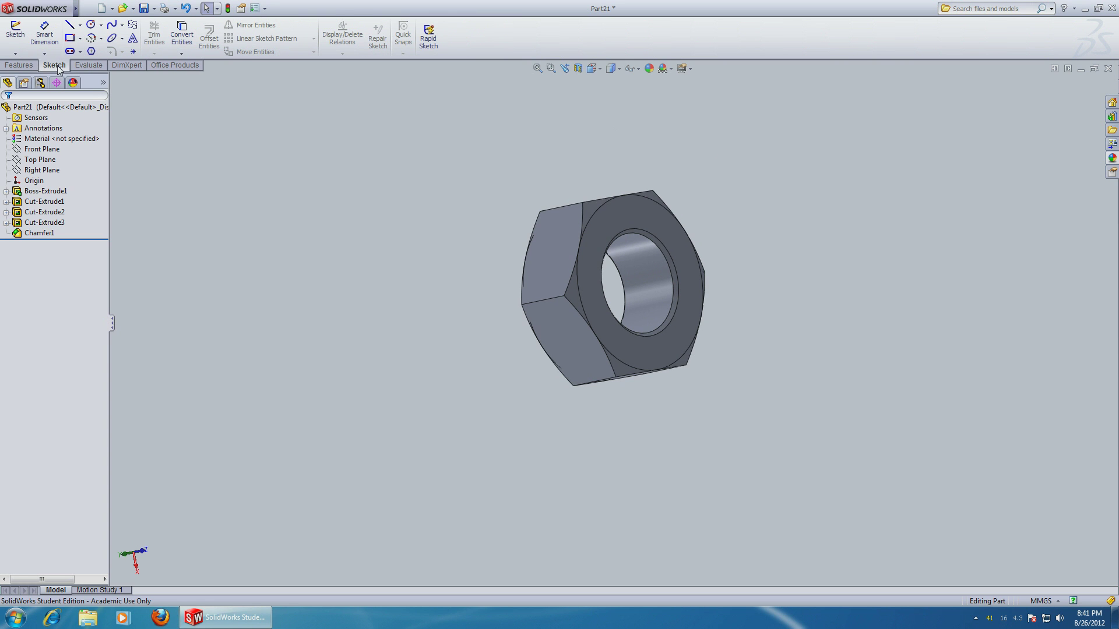
click(16, 54)
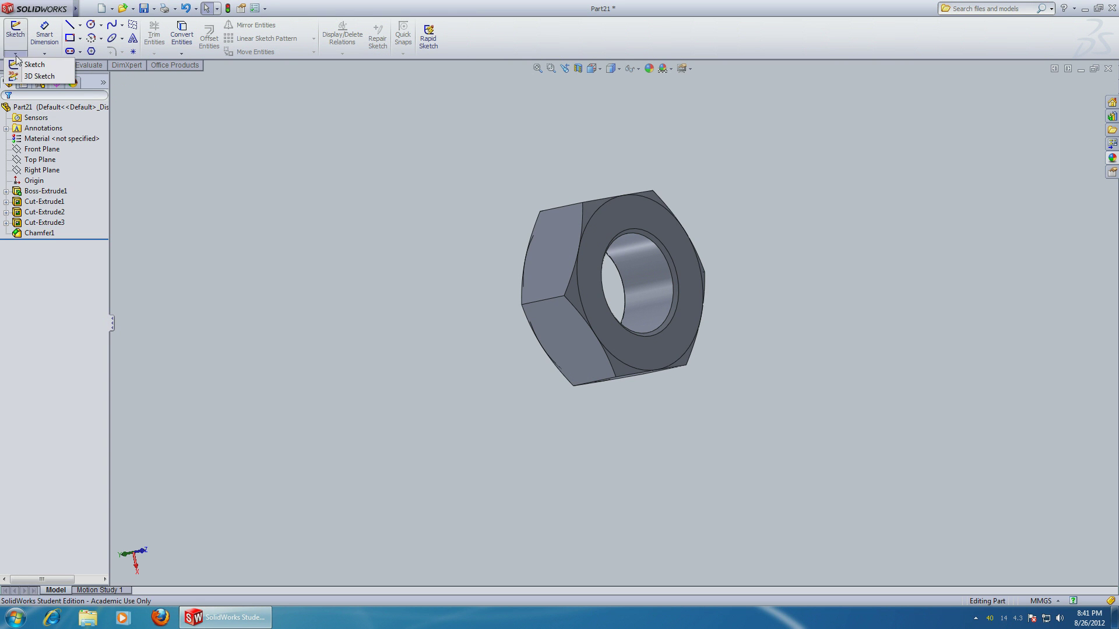
click(43, 78)
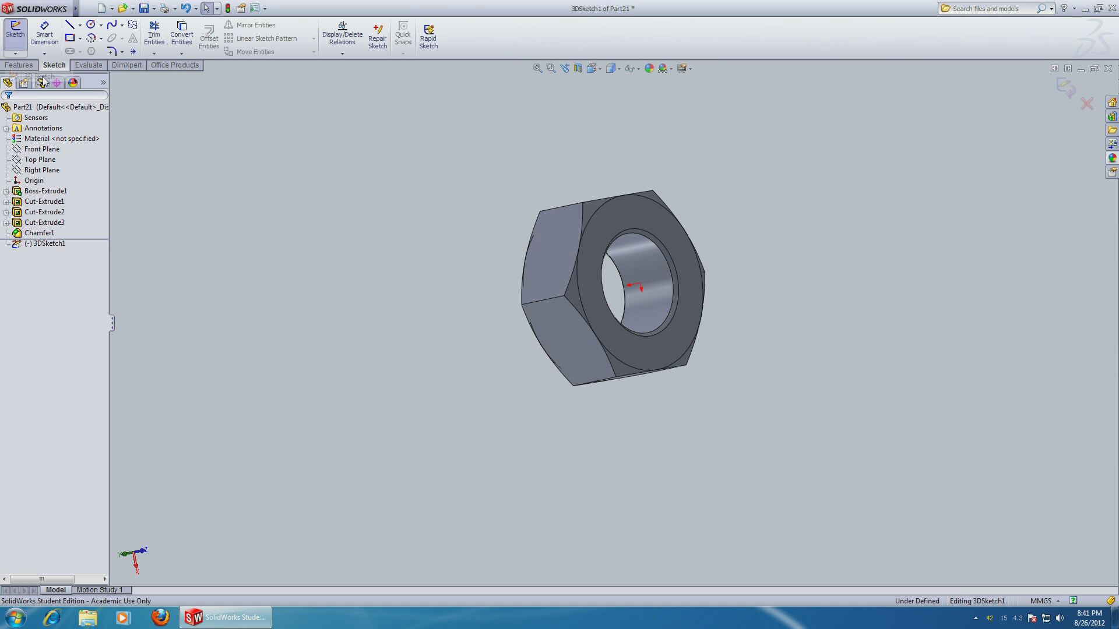
click(71, 25)
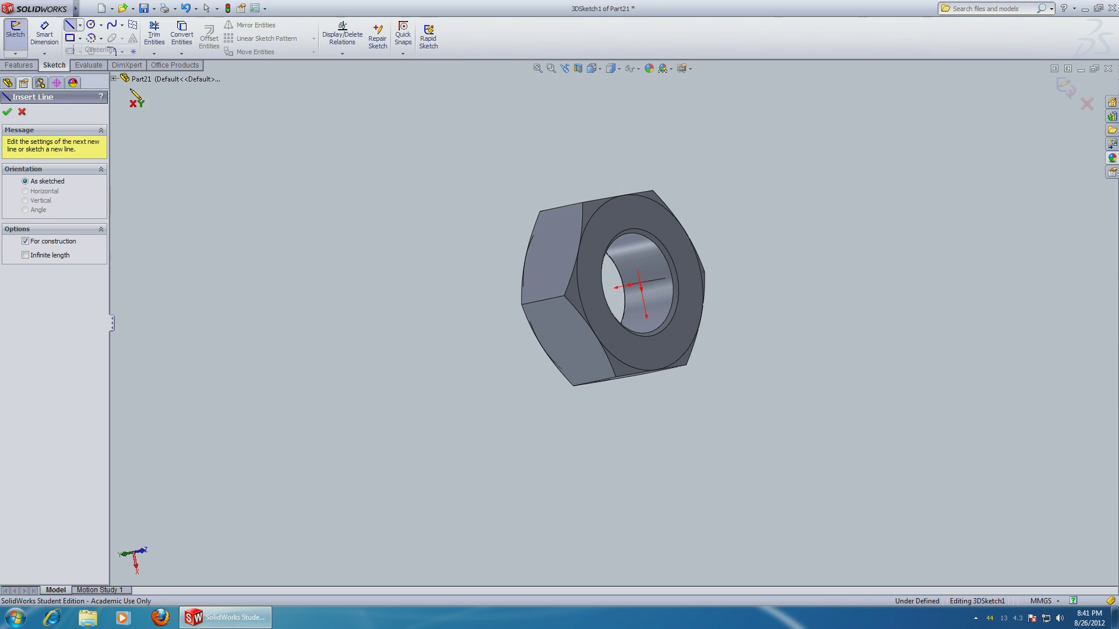
middle_drag(328, 250, 373, 123)
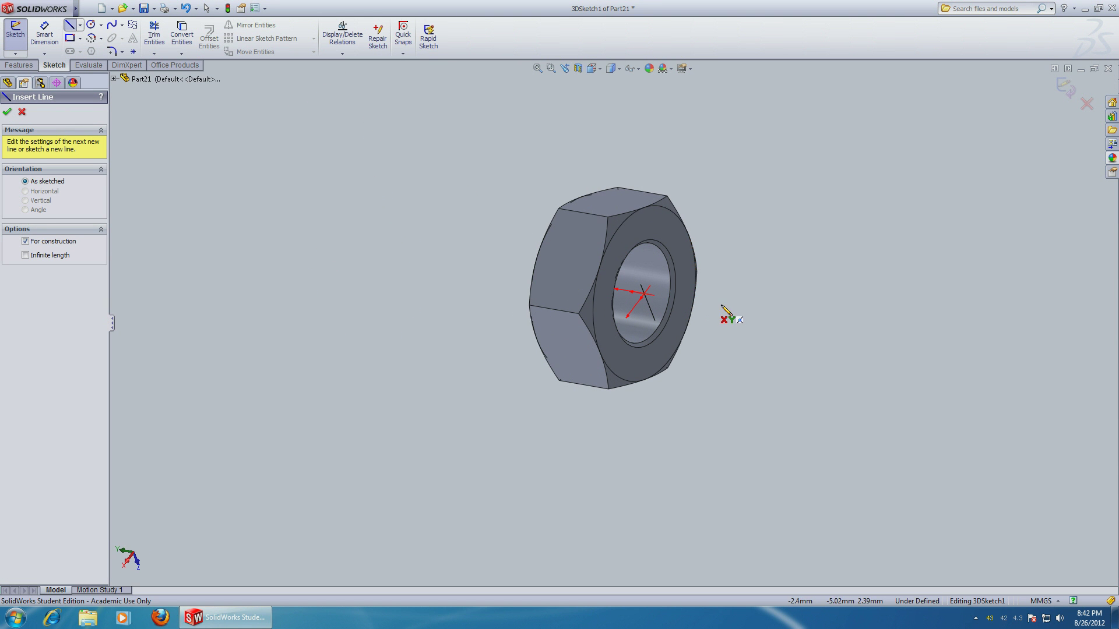
click(646, 294)
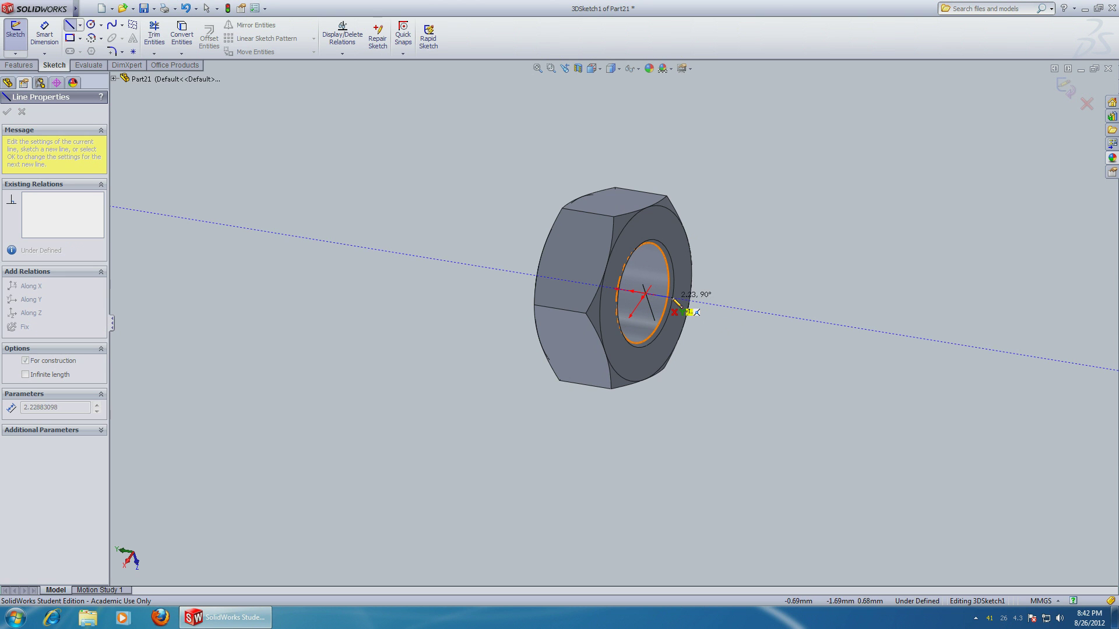
click(761, 313)
key(Escape)
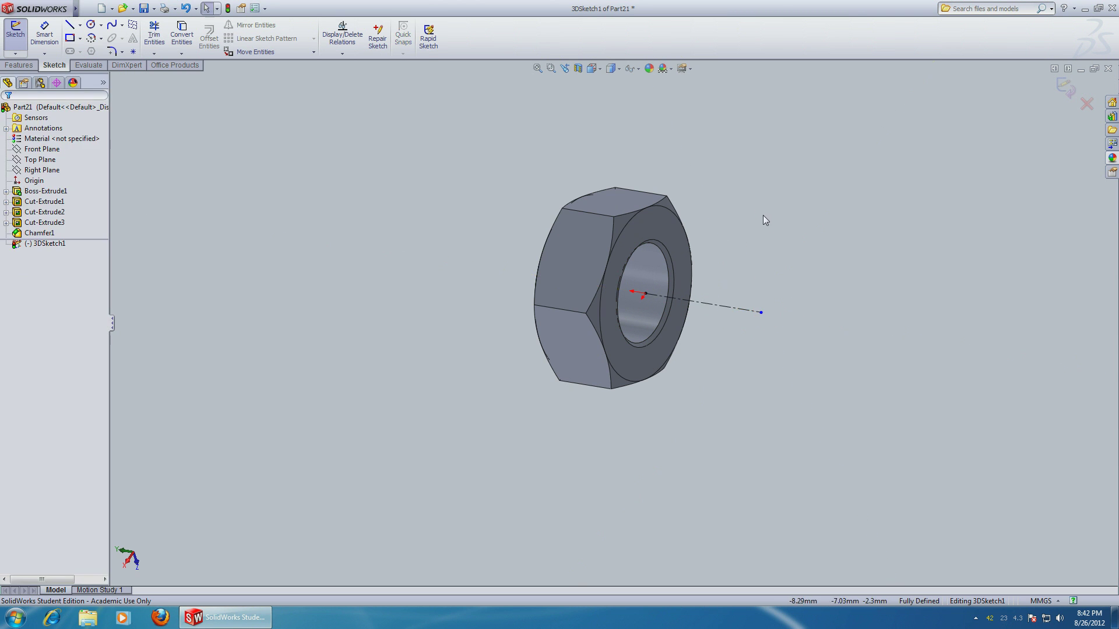
mouse_move(765, 220)
middle_down()
mouse_move(707, 183)
mouse_move(634, 105)
mouse_move(681, 125)
mouse_move(694, 227)
mouse_move(682, 214)
middle_up()
Draw a radius-4 circle centred at the construction line's far end
click(91, 25)
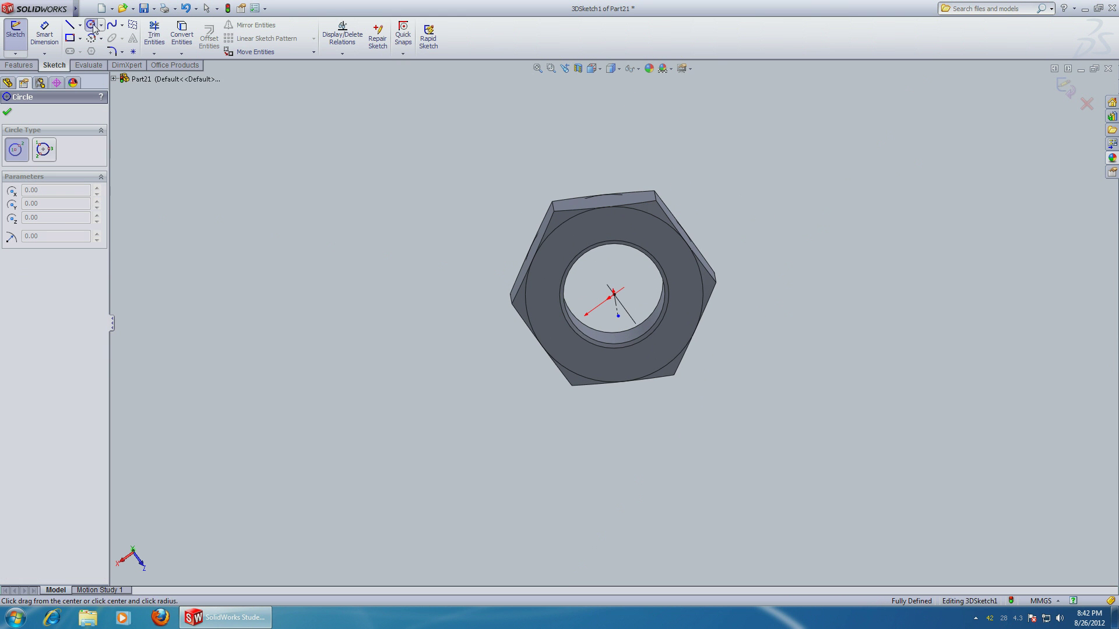
middle_drag(227, 267, 236, 265)
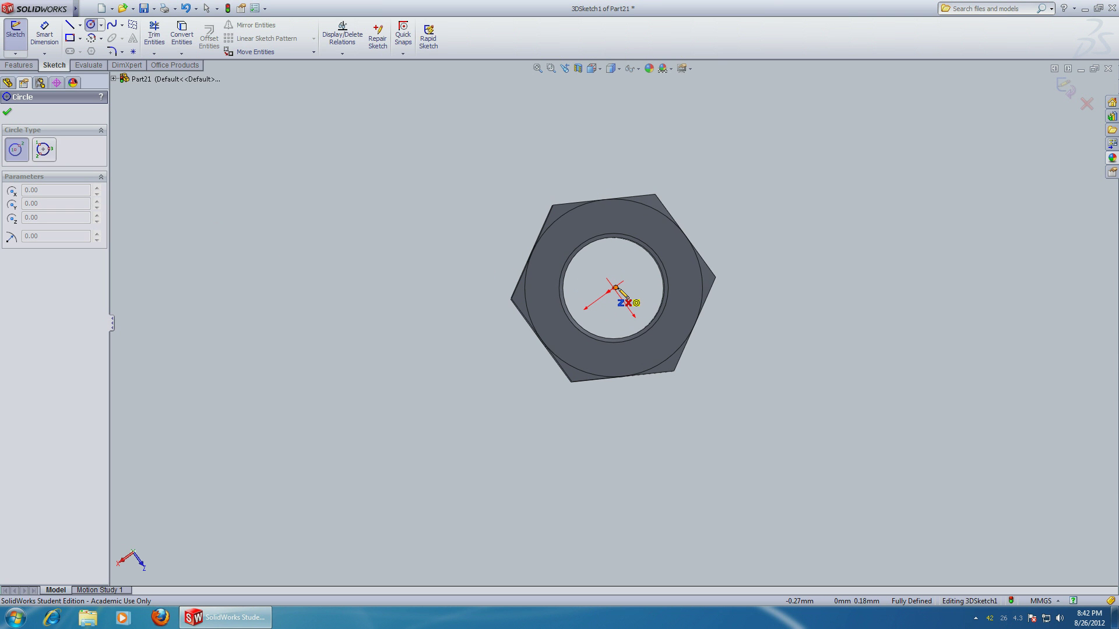
scroll(616, 288, down, 5)
mouse_move(635, 304)
middle_down()
mouse_move(638, 291)
mouse_move(641, 312)
middle_up()
click(634, 286)
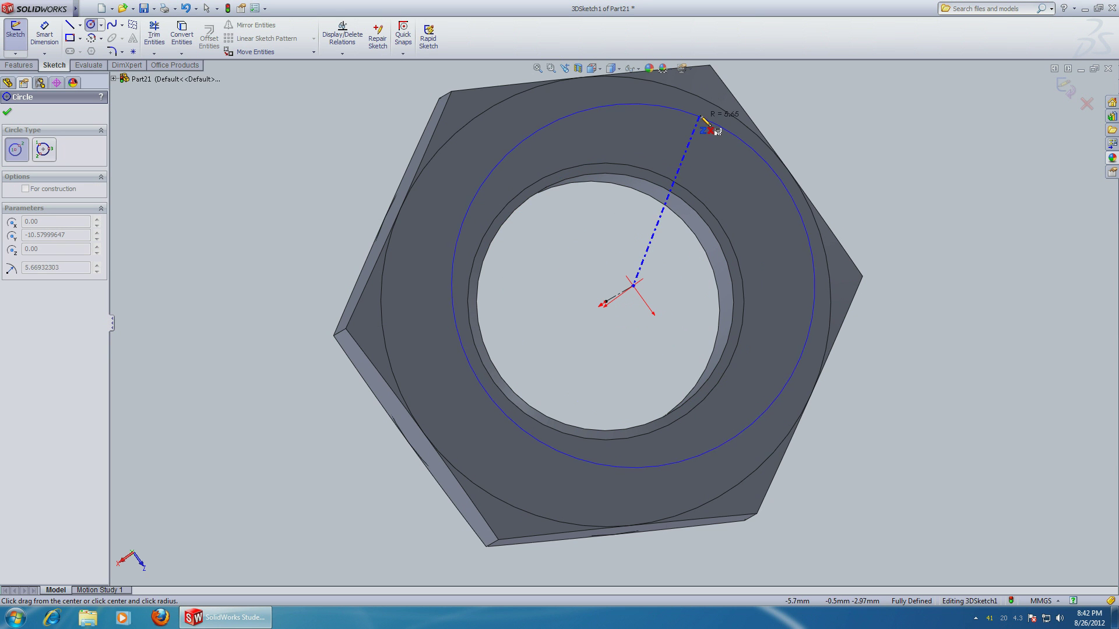
scroll(735, 134, down, 2)
scroll(711, 181, up, 4)
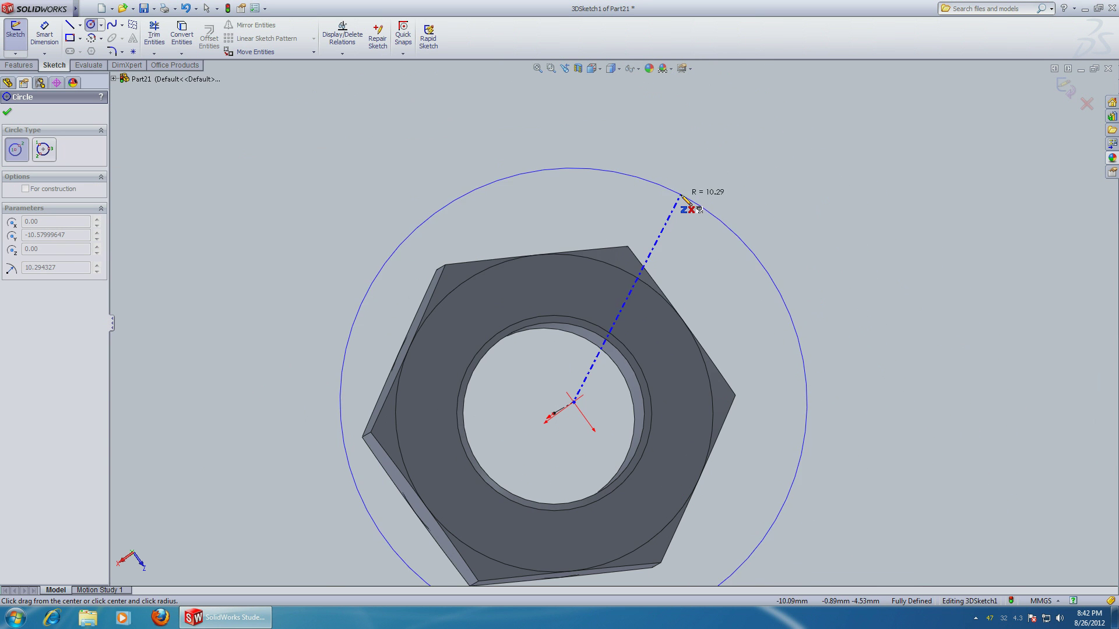
click(669, 176)
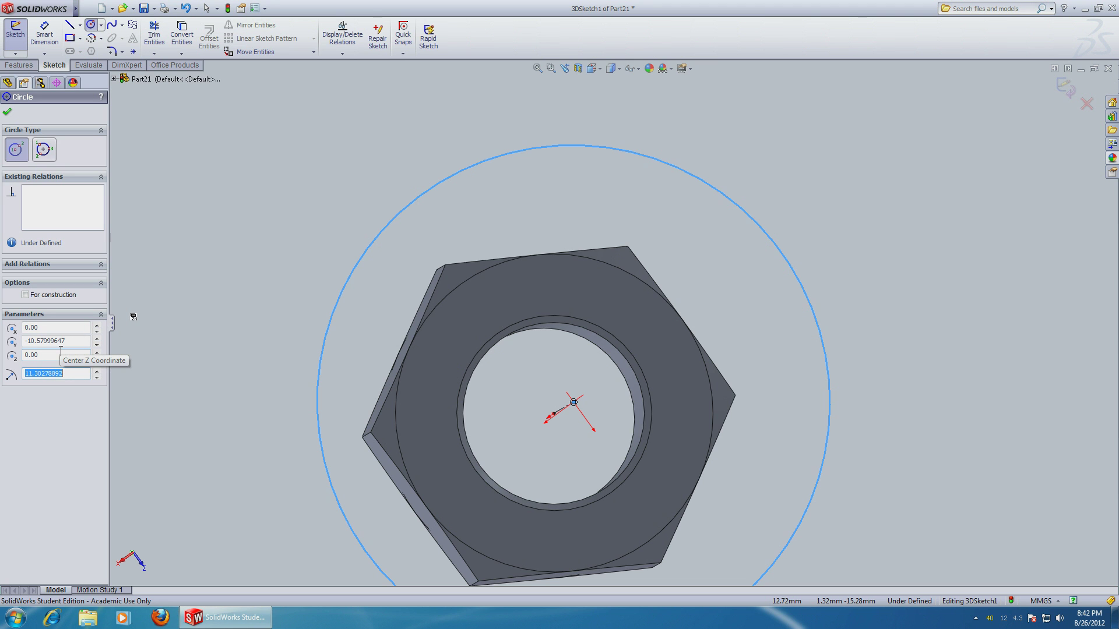
key(Return)
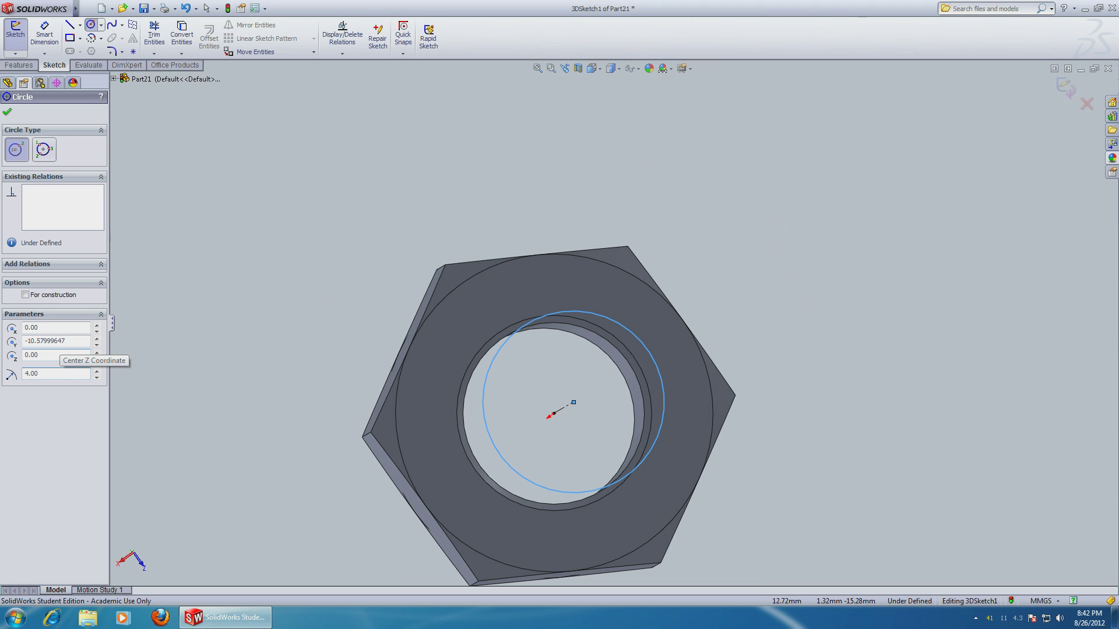
mouse_move(215, 305)
middle_down()
mouse_move(243, 352)
mouse_move(338, 390)
mouse_move(360, 360)
middle_up()
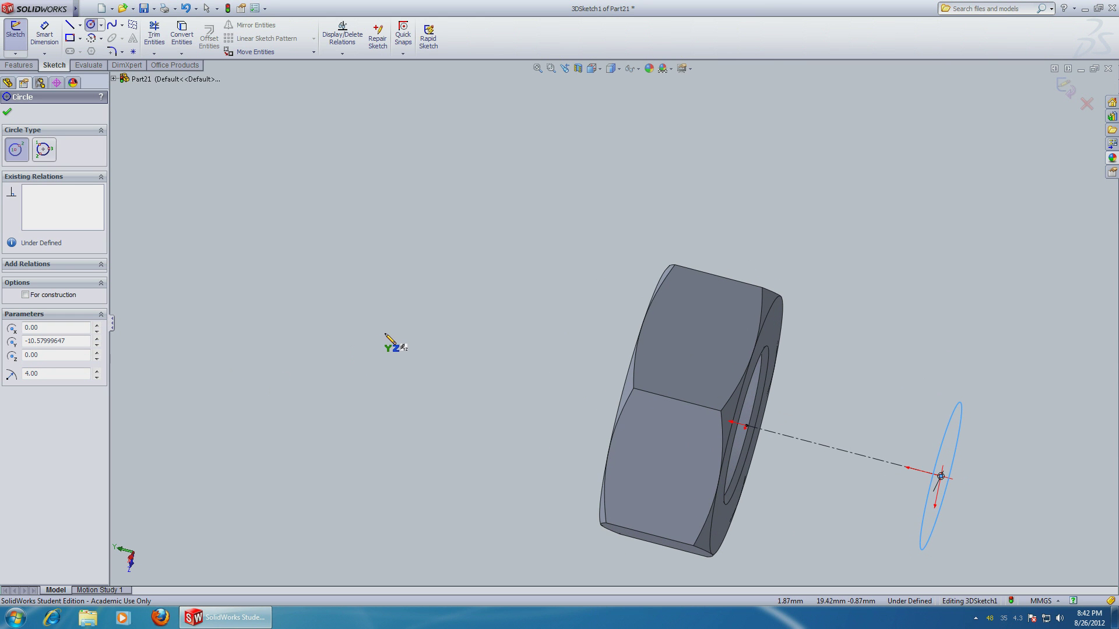
scroll(389, 341, down, 3)
scroll(400, 364, up, 4)
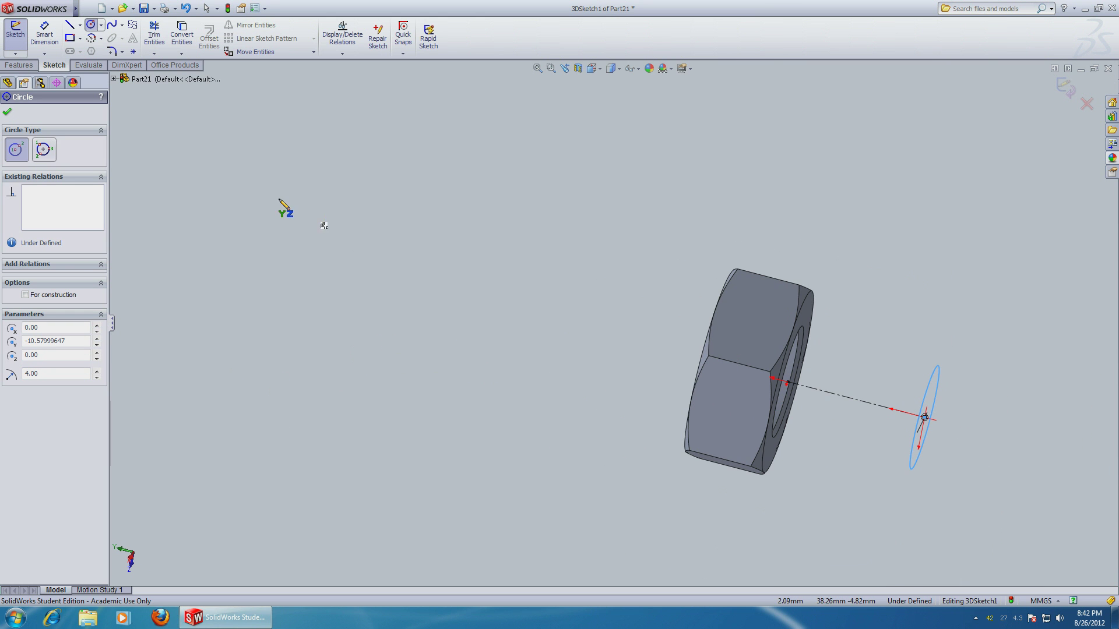
click(19, 66)
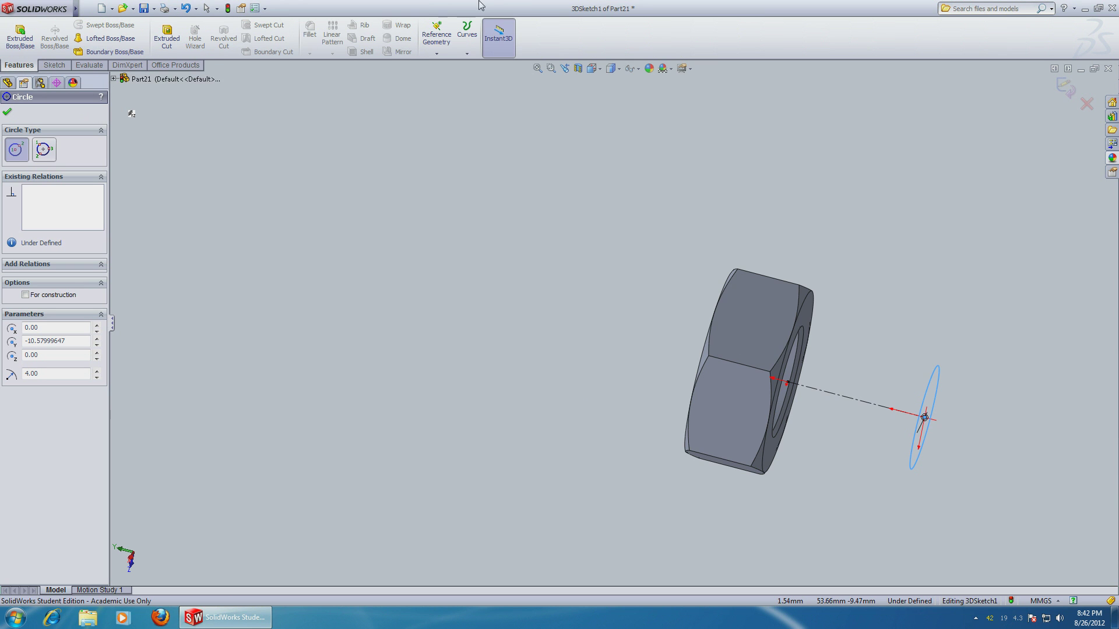
Create a helix defined by height and revolutions: 40 mm high with 40 revolutions
click(472, 50)
click(486, 82)
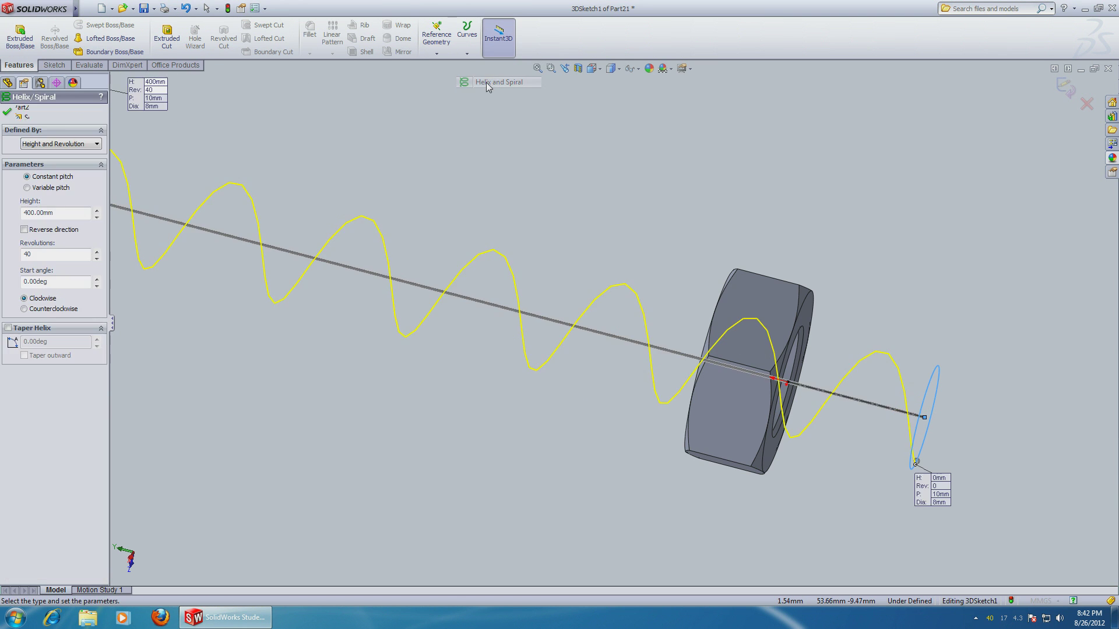
scroll(380, 251, up, 6)
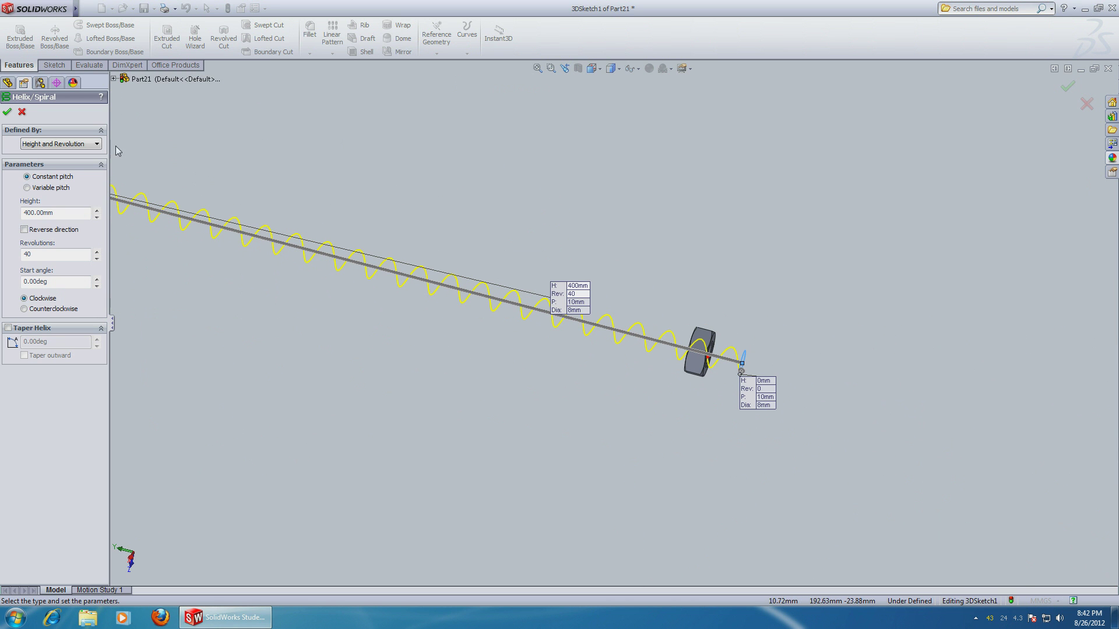
click(58, 144)
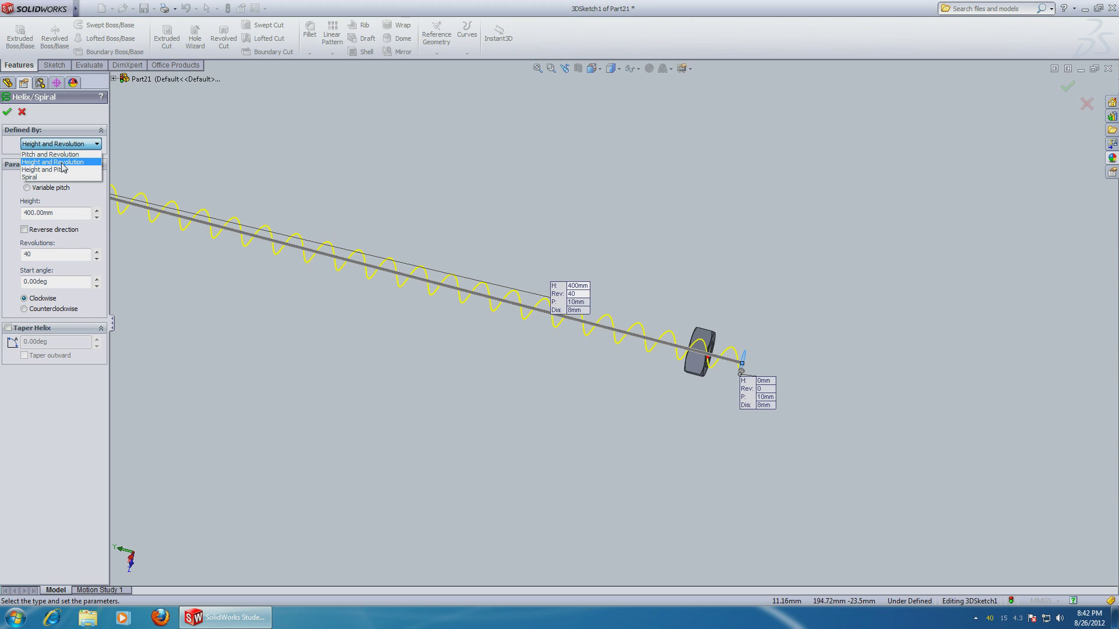
click(62, 163)
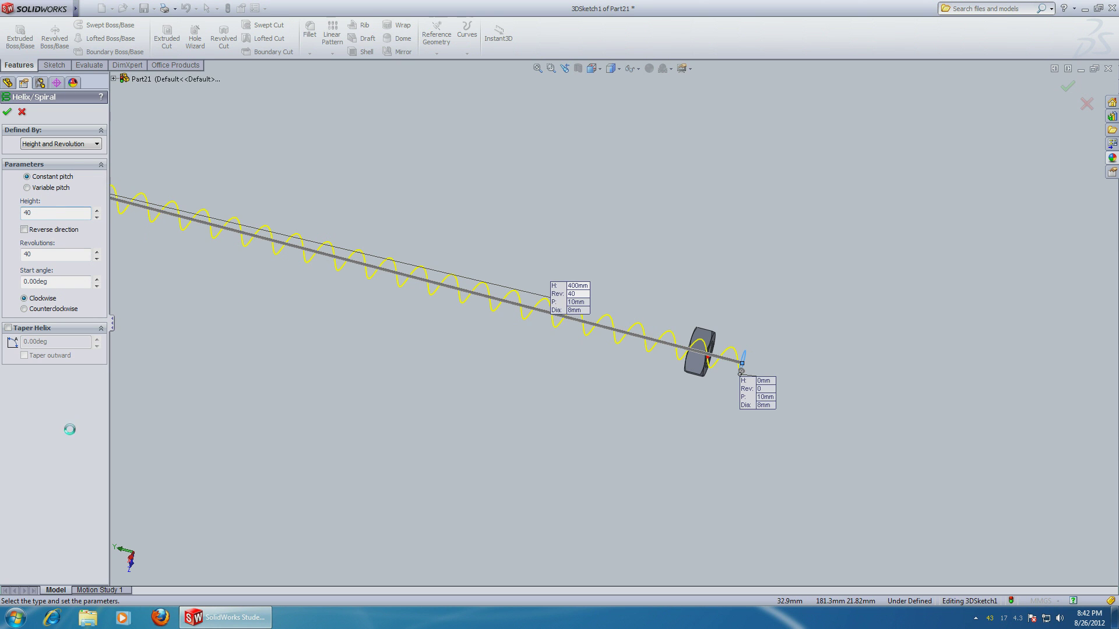
key(Return)
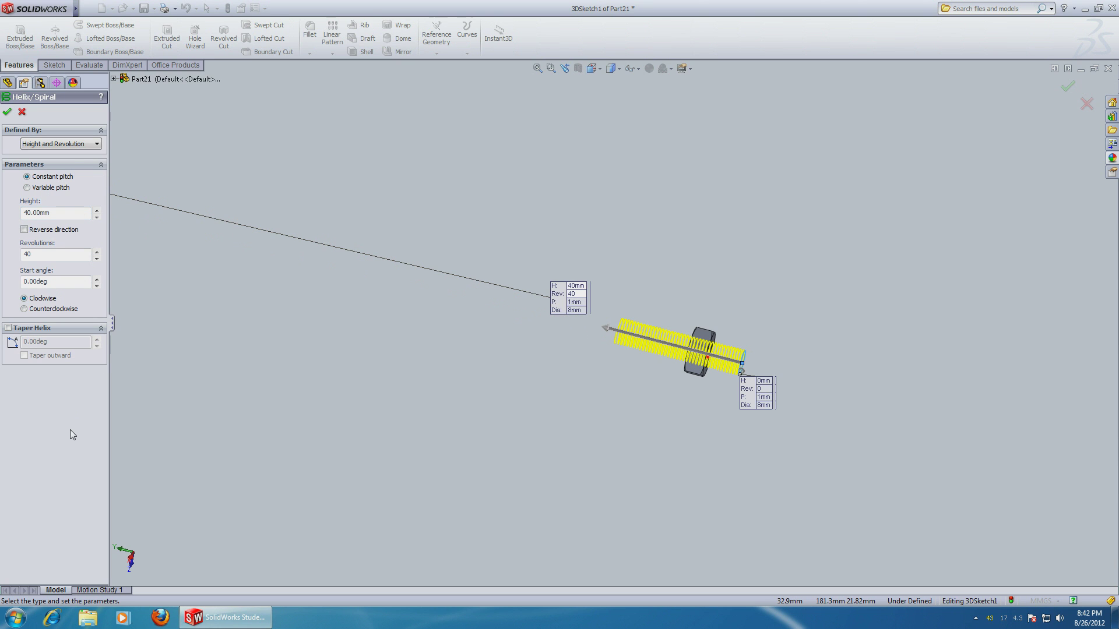
click(65, 254)
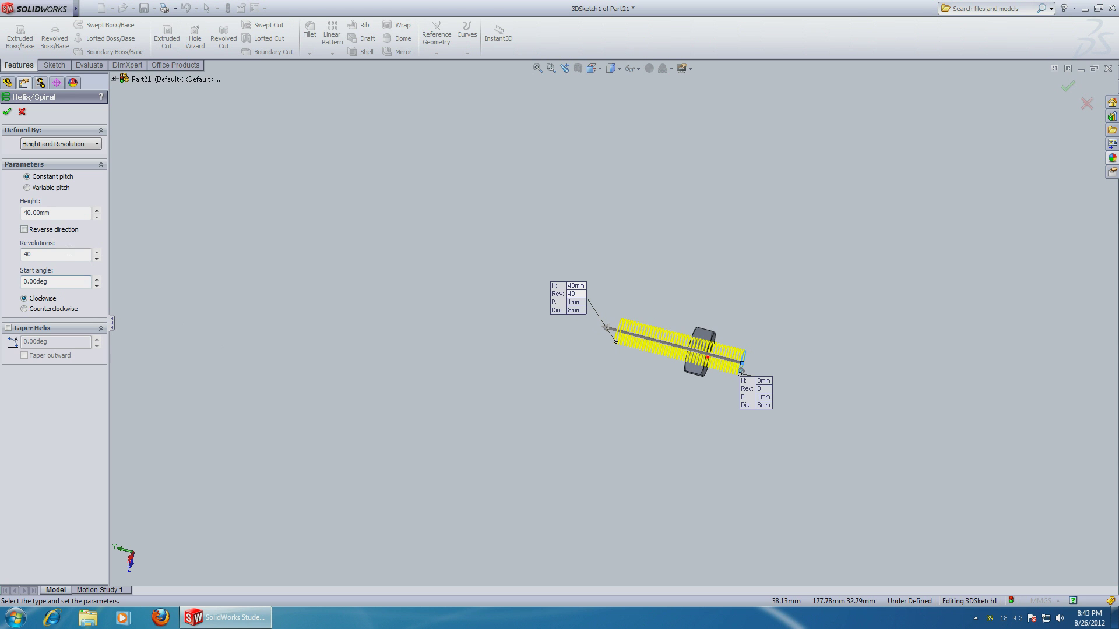
click(7, 114)
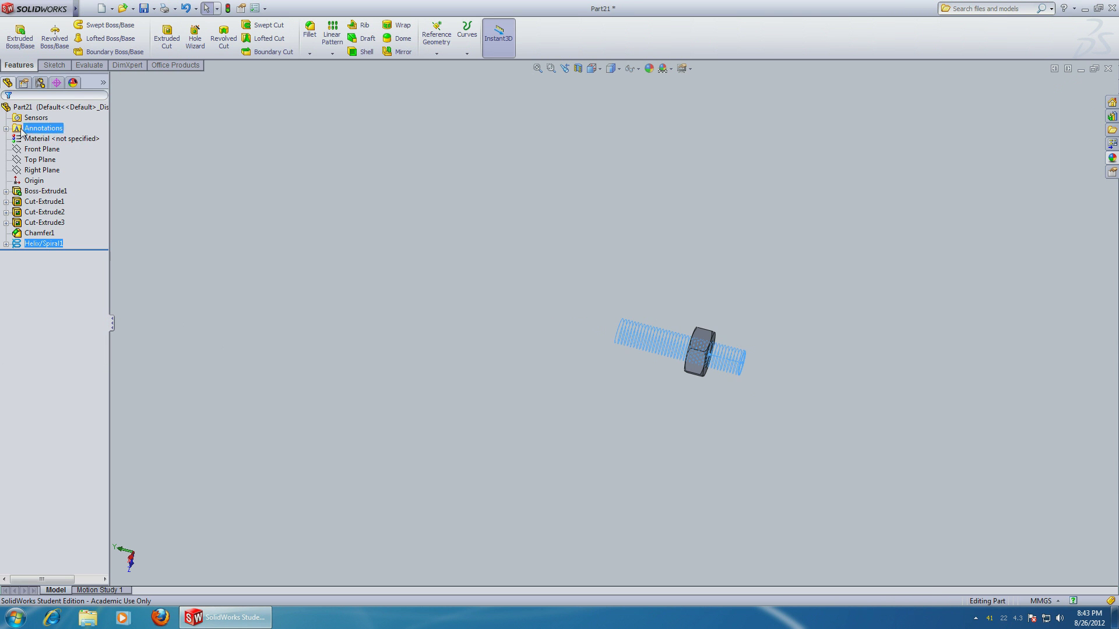
View the Right Plane face-on and draw a triangle centred at the helix's lower end
scroll(816, 281, down, 5)
middle_drag(578, 448, 536, 373)
click(38, 170)
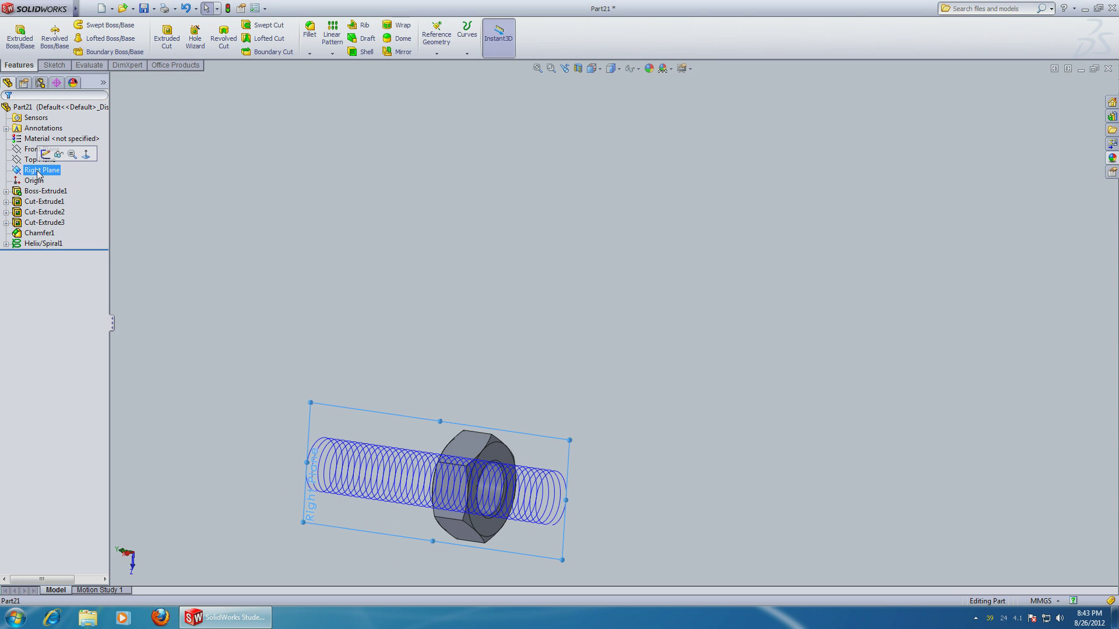
click(86, 155)
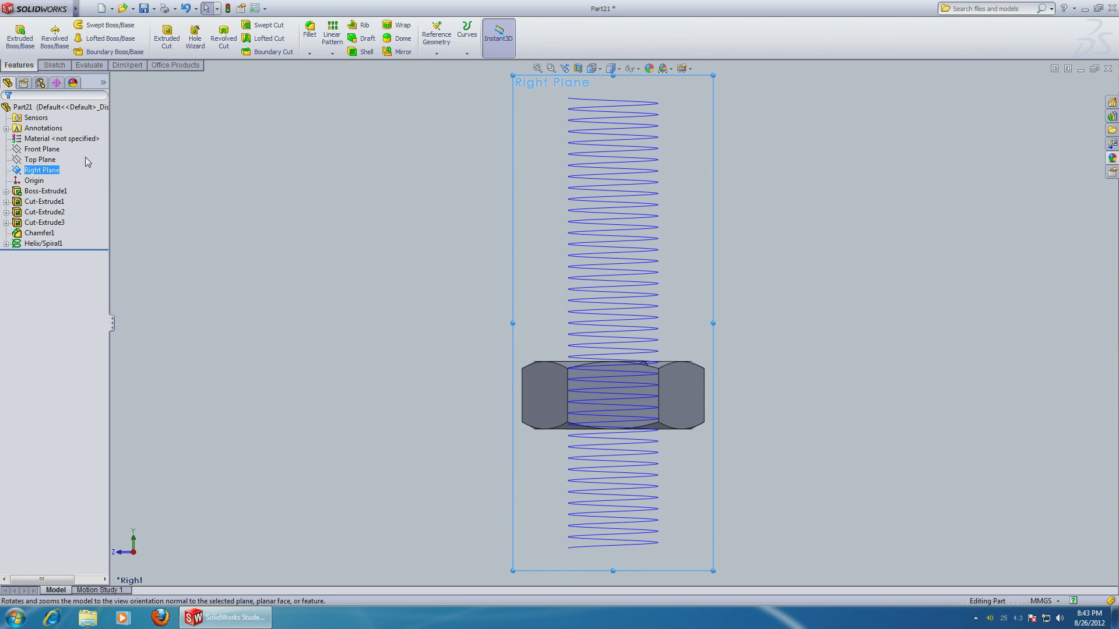
click(56, 65)
click(91, 52)
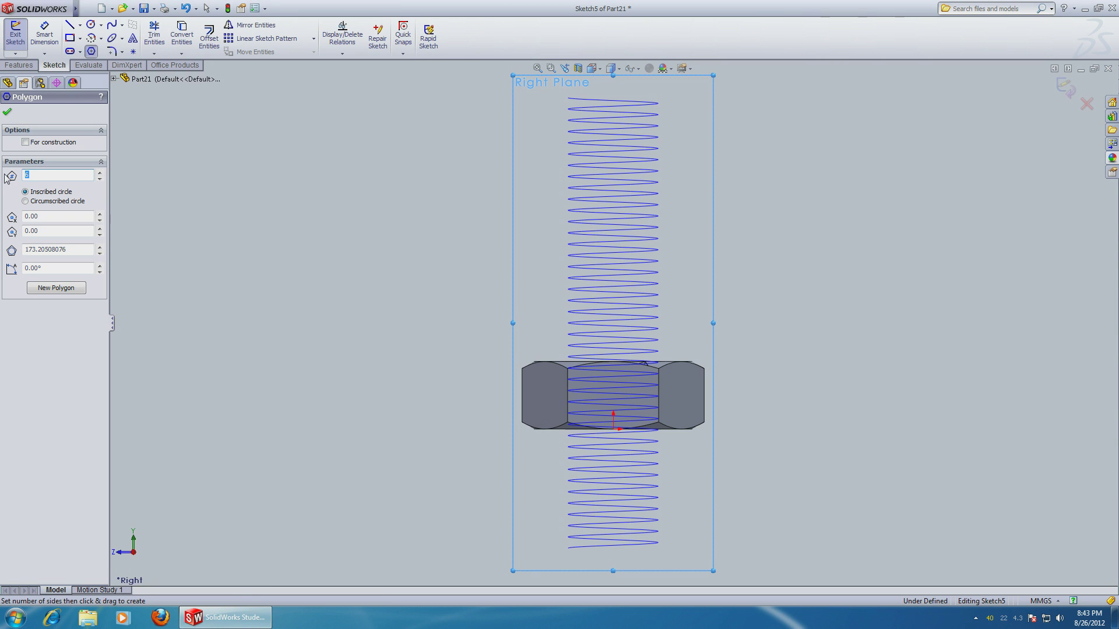
scroll(577, 560, down, 5)
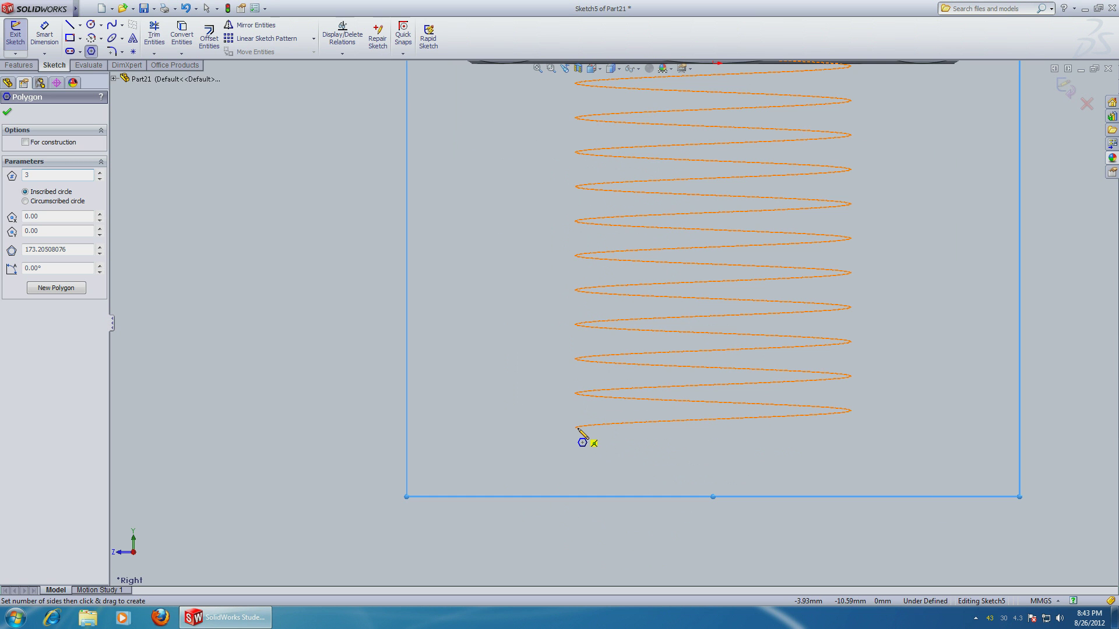
click(577, 429)
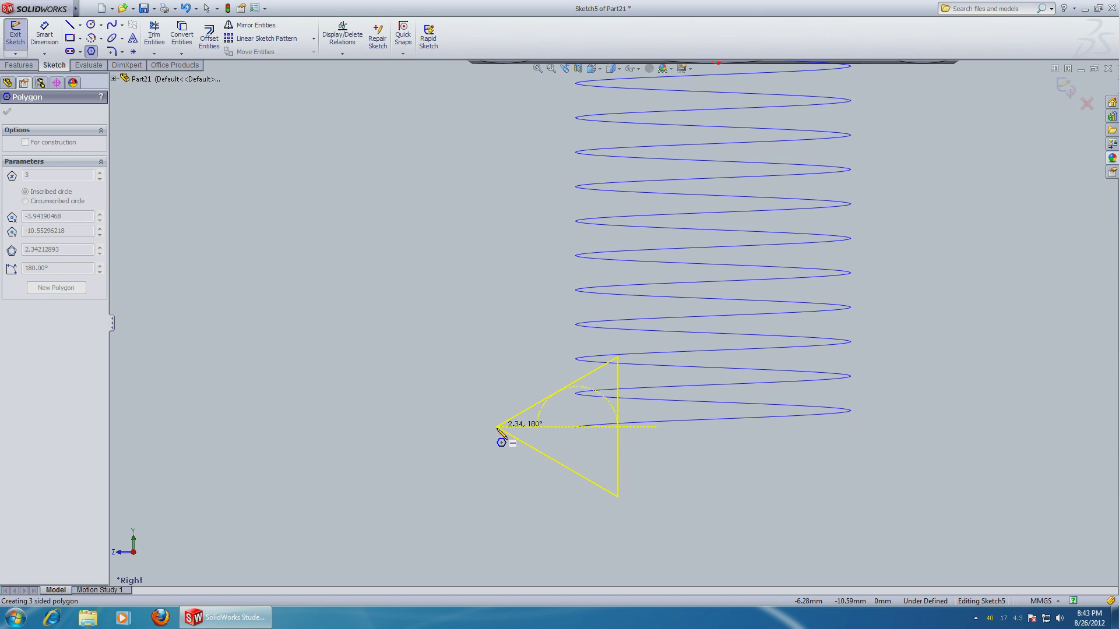
click(497, 429)
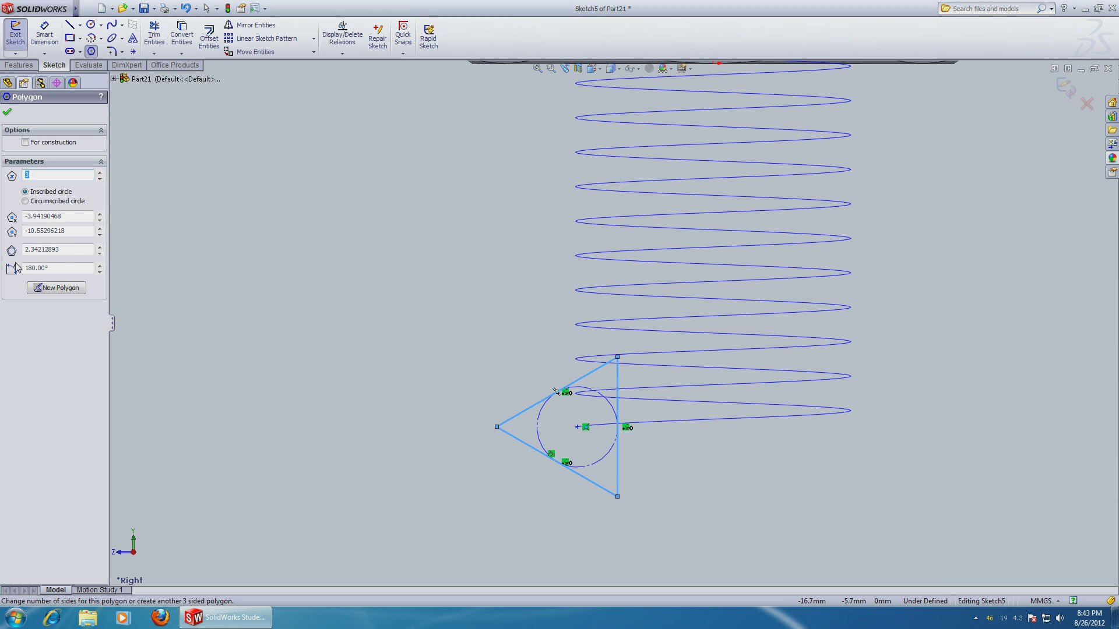
Set the triangle's inscribed circle to 1 mm and exit the sketch
click(65, 252)
text(1)
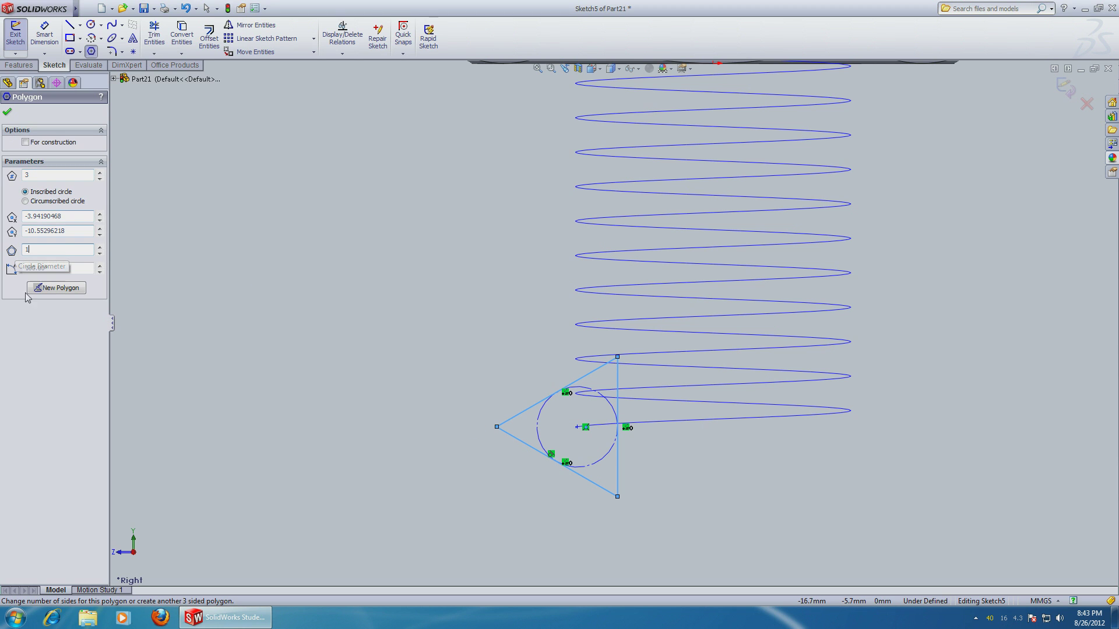
key(Return)
click(7, 111)
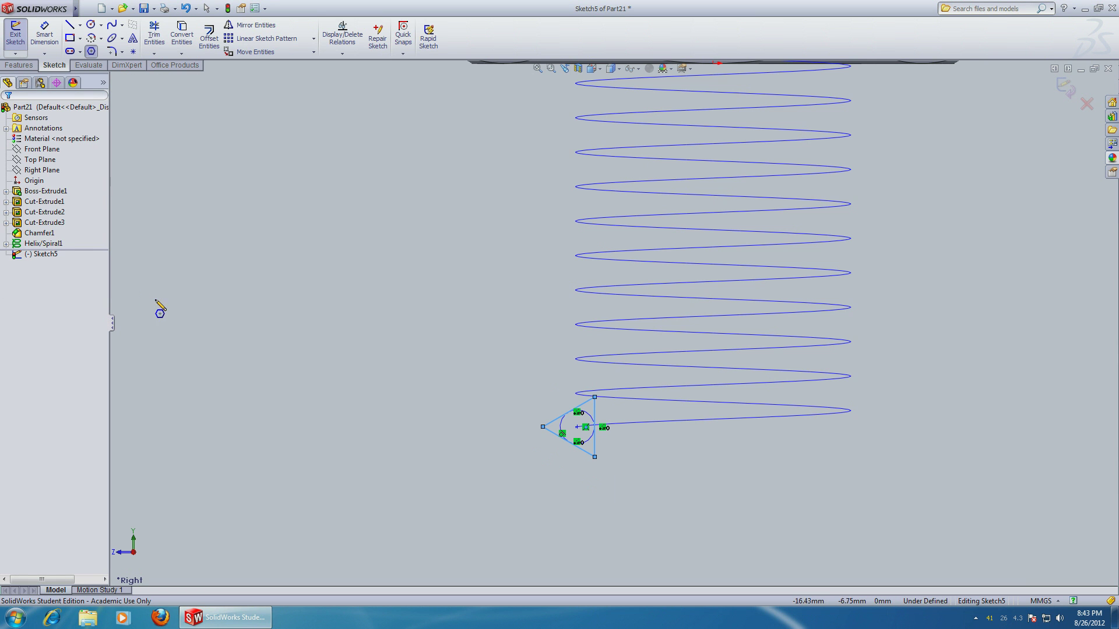
scroll(412, 349, up, 5)
mouse_move(499, 284)
middle_down()
mouse_move(523, 258)
mouse_move(536, 339)
mouse_move(552, 275)
middle_up()
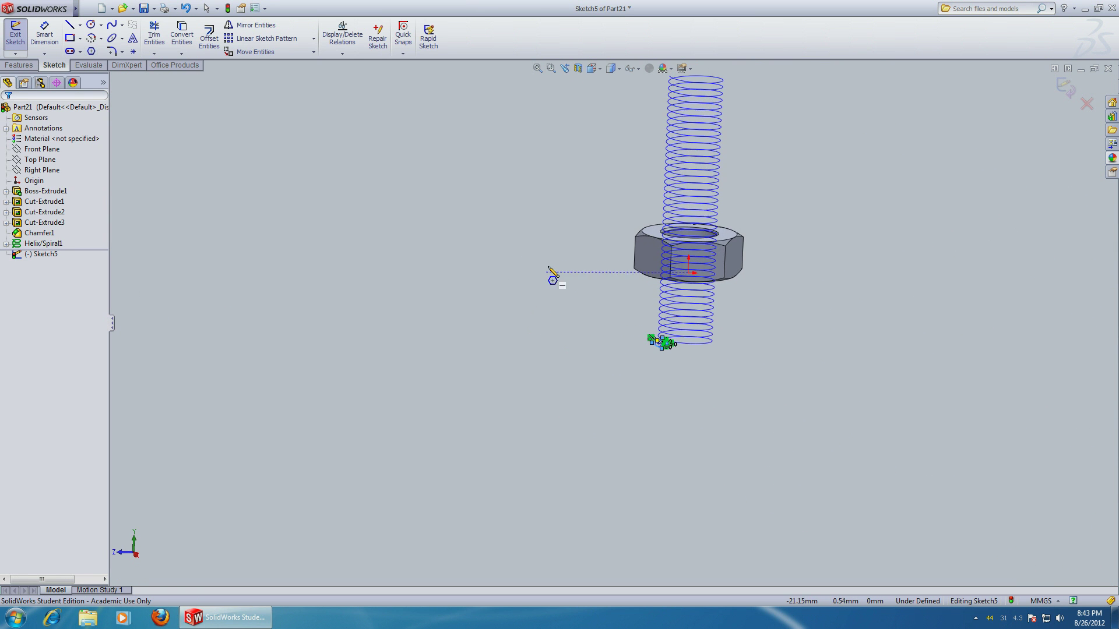
click(1068, 88)
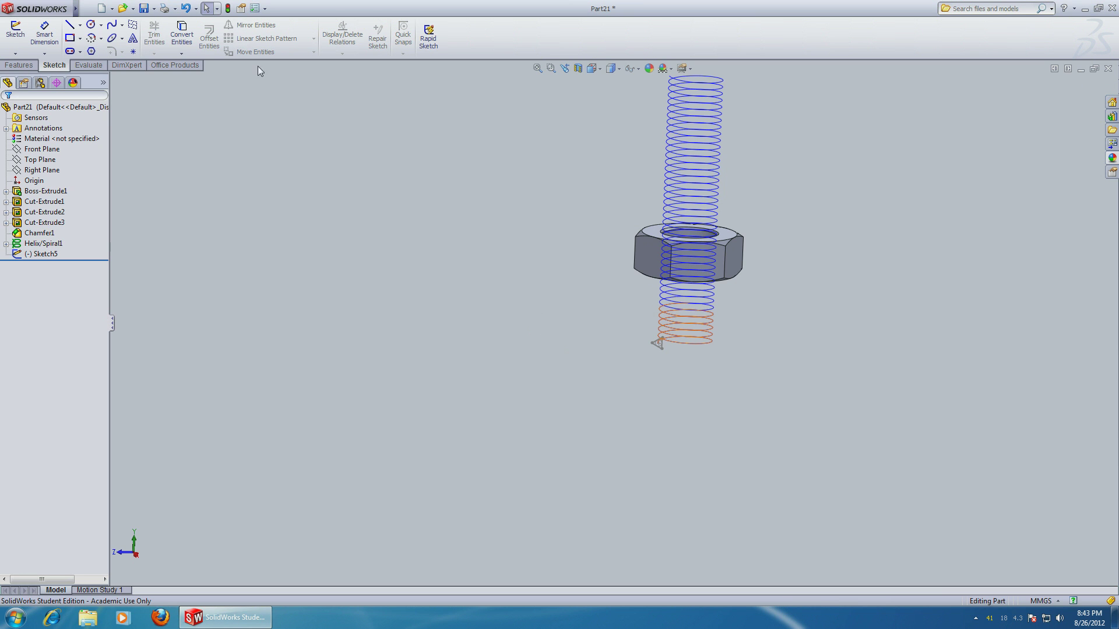
Swept-cut the Sketch5 triangle along Helix/Spiral1 to form the internal thread
click(21, 66)
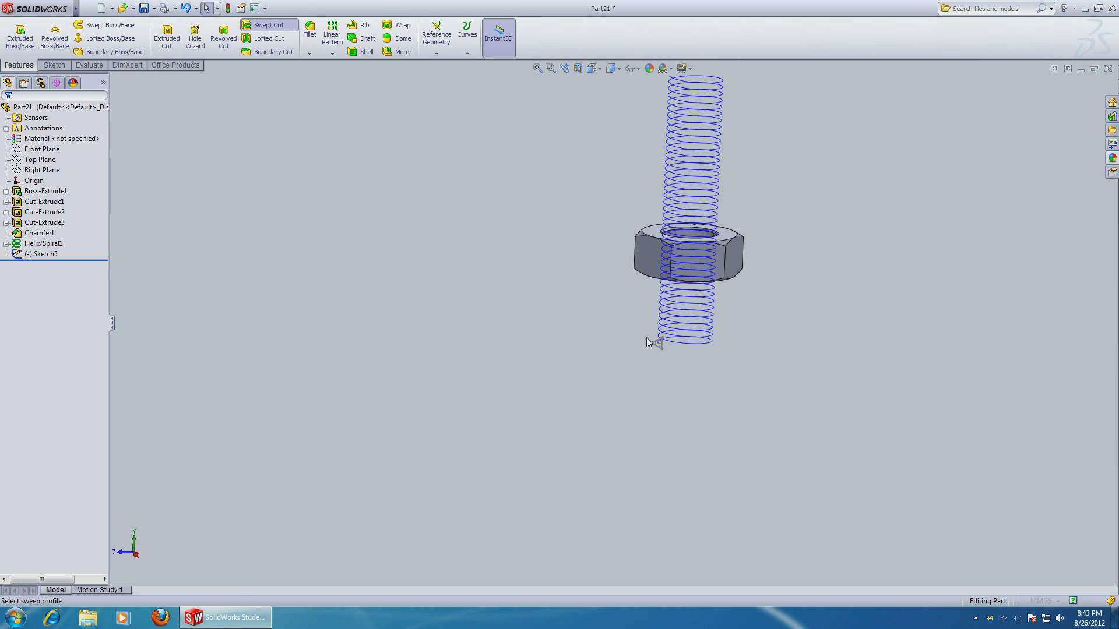
scroll(653, 344, down, 5)
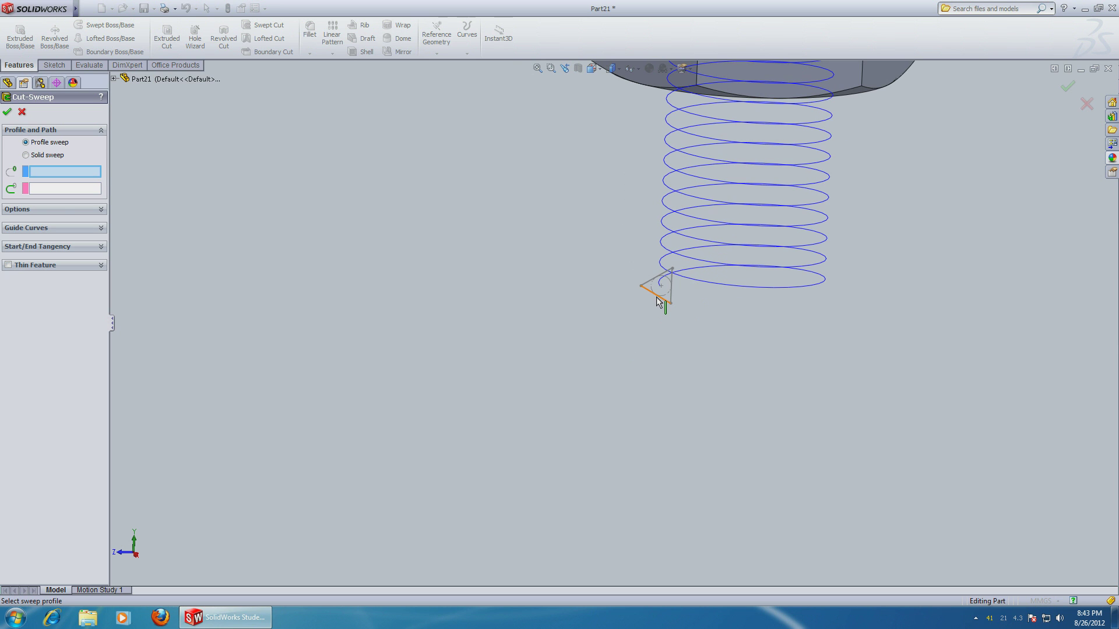
click(658, 301)
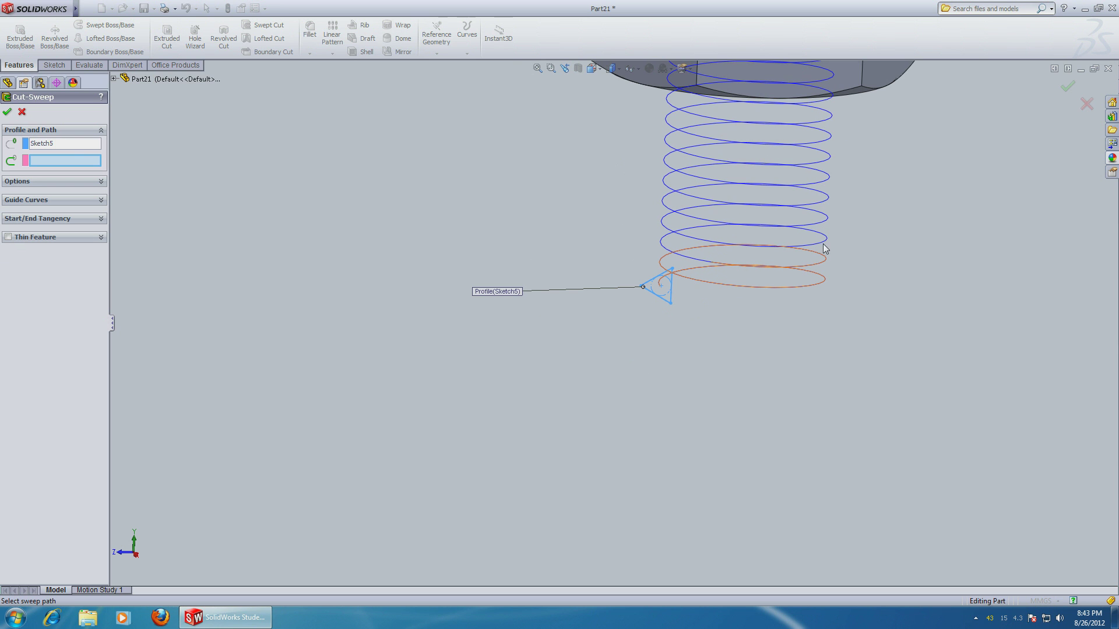
click(819, 263)
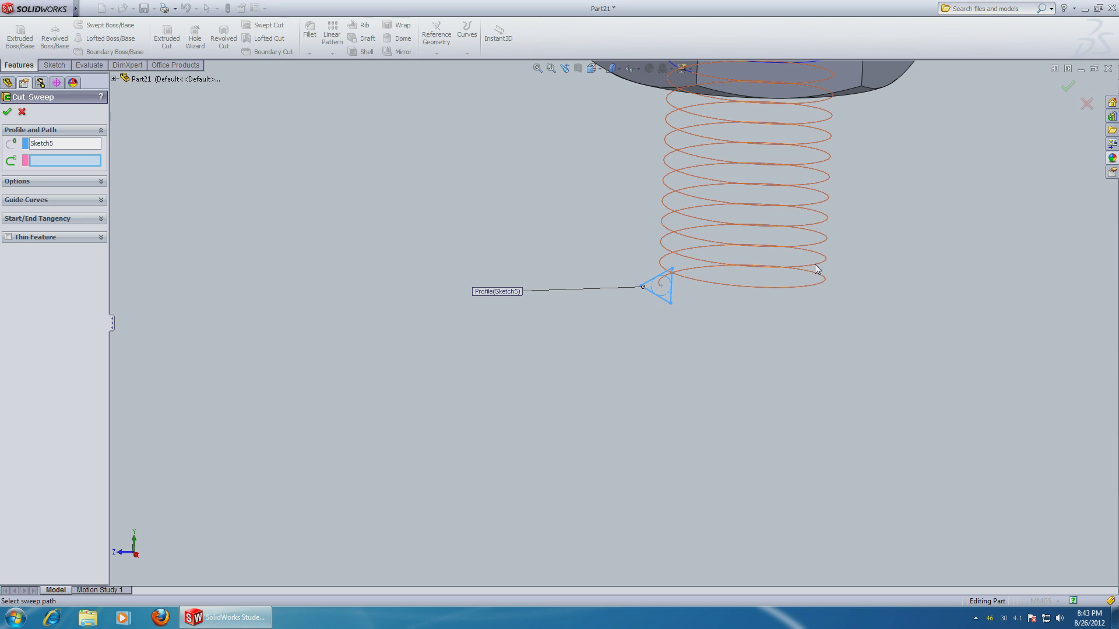
click(814, 262)
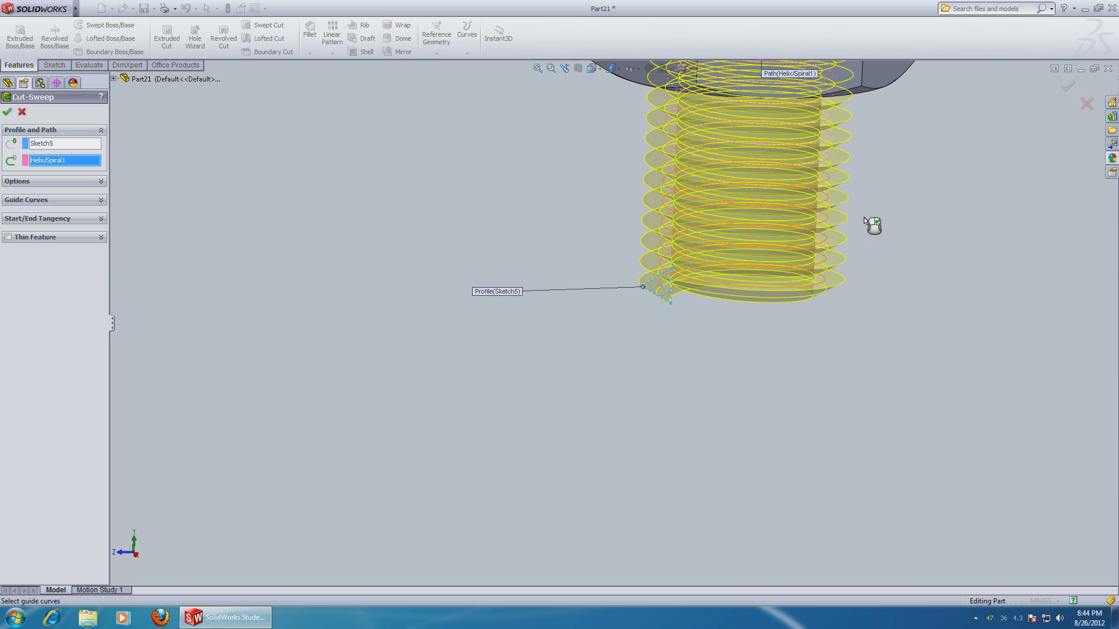
scroll(885, 197, down, 5)
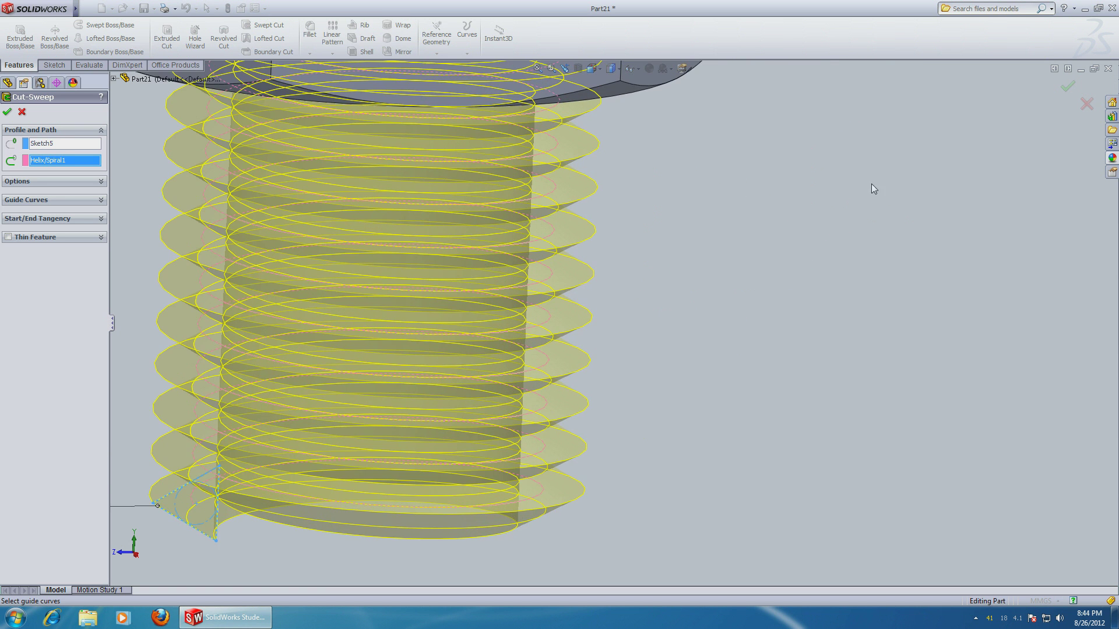
scroll(766, 196, up, 10)
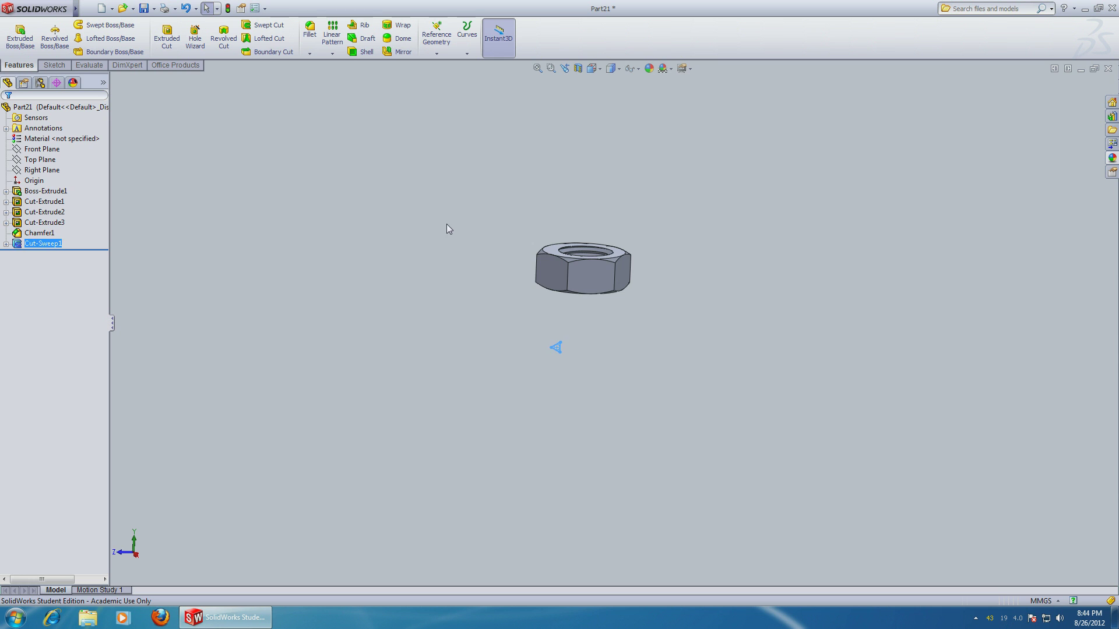
middle_drag(449, 191, 649, 237)
scroll(601, 211, down, 3)
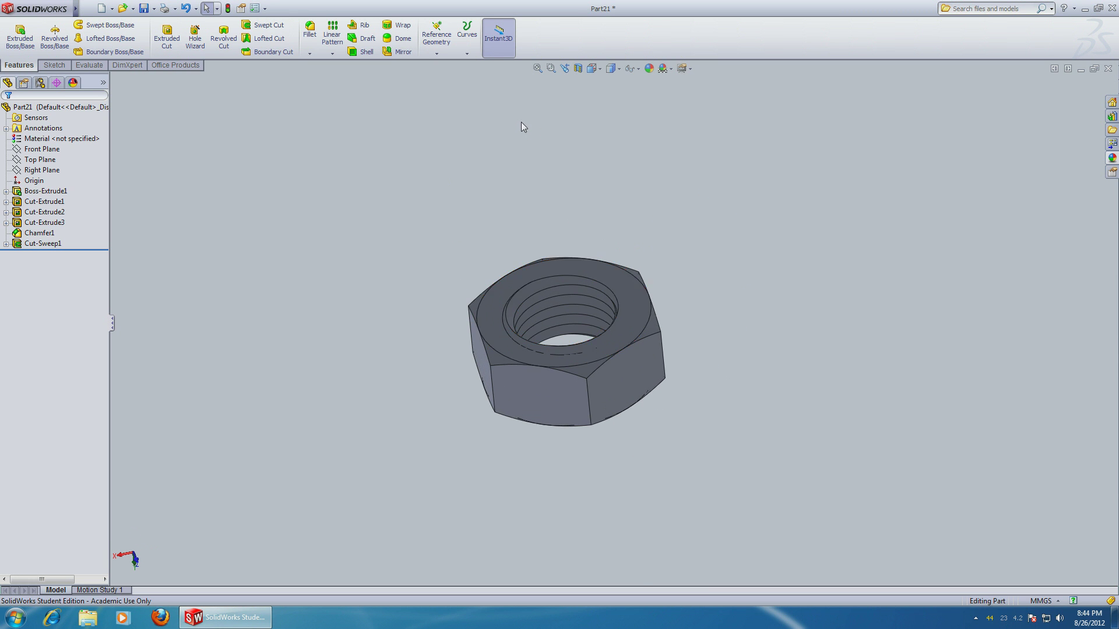
scroll(512, 116, down, 3)
scroll(454, 288, up, 5)
middle_drag(453, 291, 623, 199)
scroll(591, 277, up, 2)
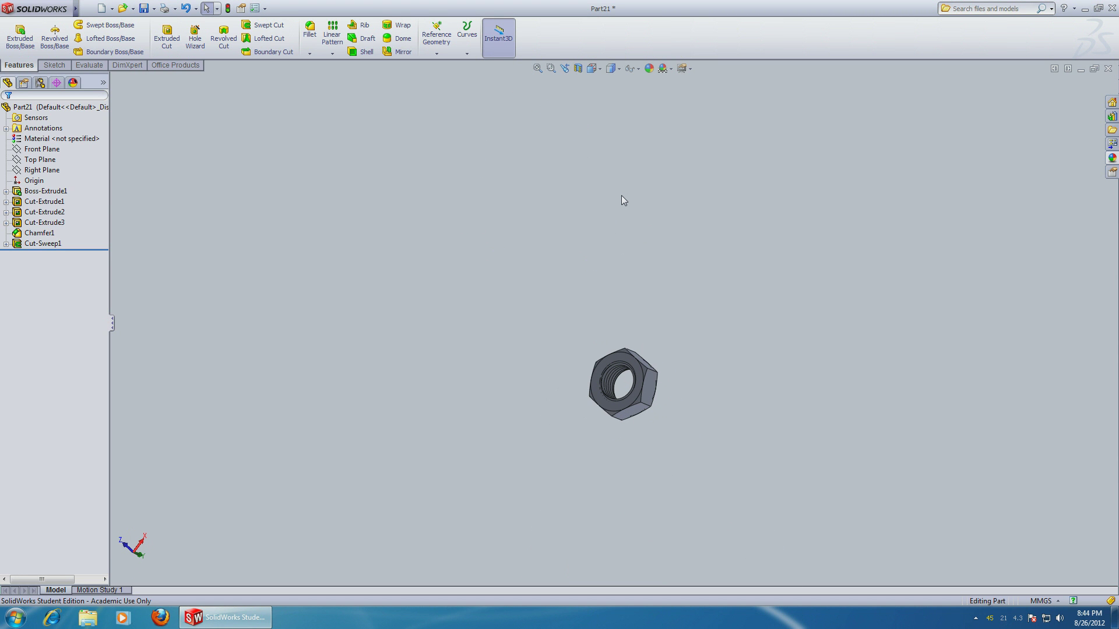